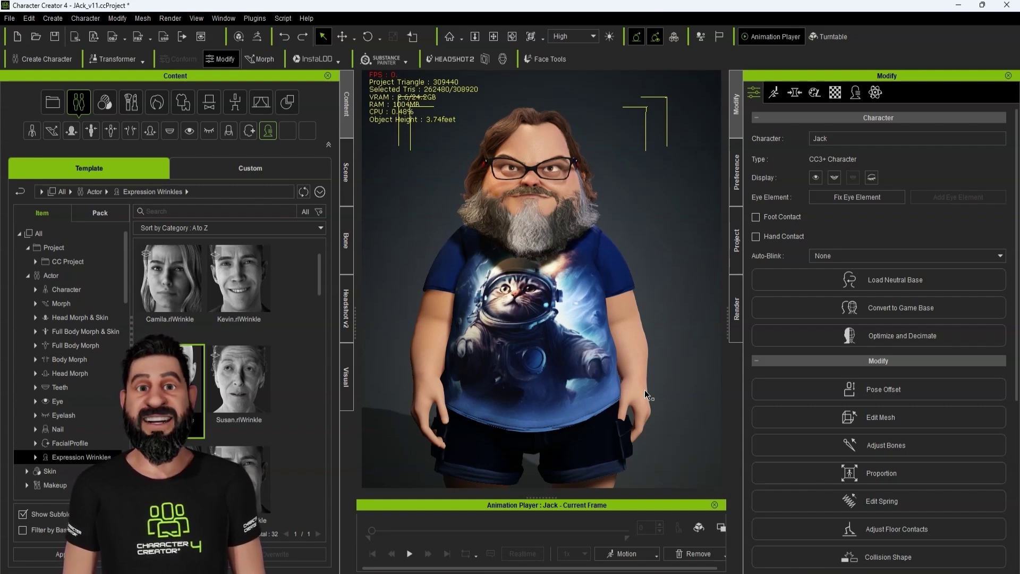
Step: Preview the Mouth facial rig calibration motion on the character's face and remove the motion
click(656, 554)
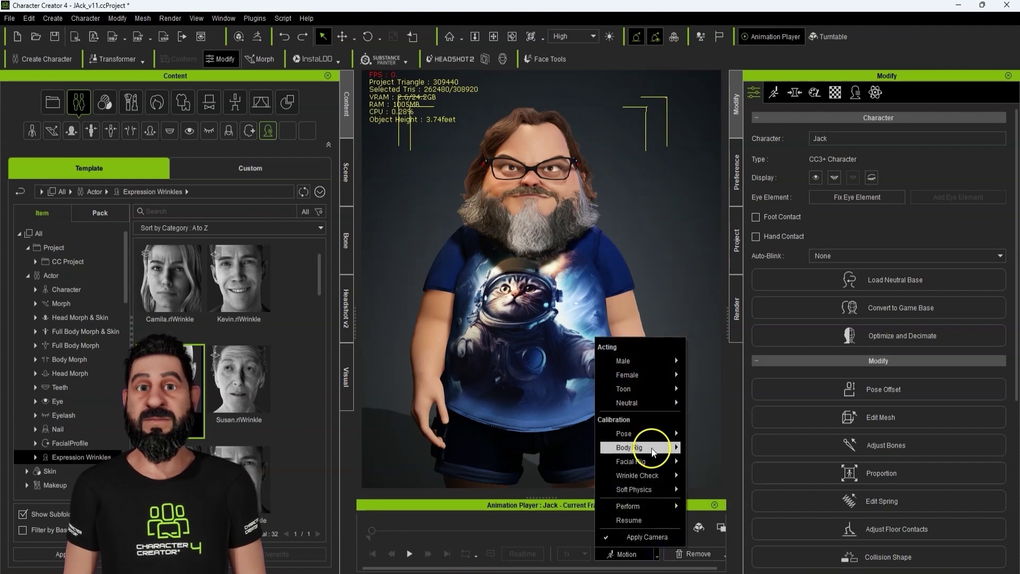
mouse_move(659, 462)
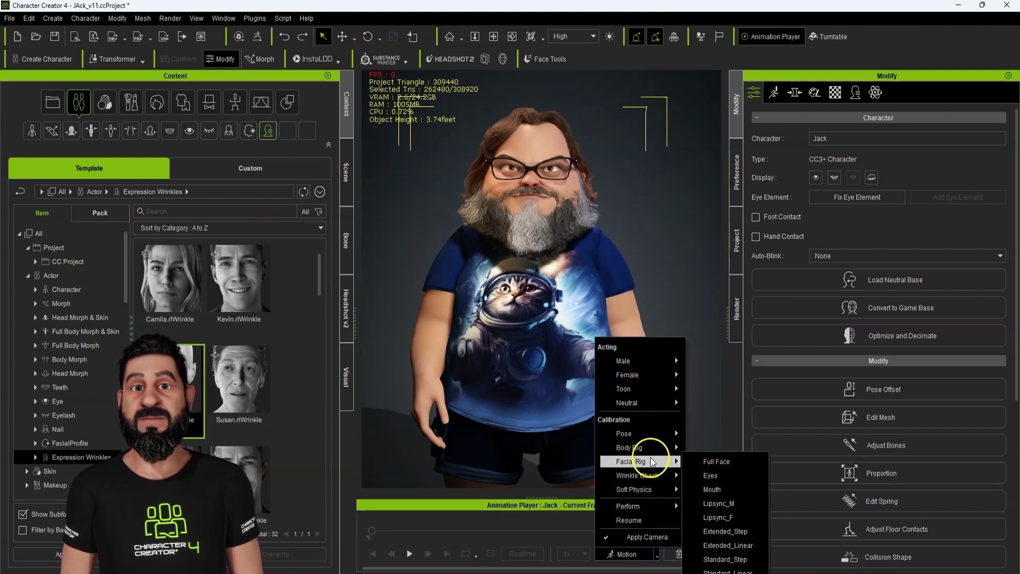
click(725, 490)
middle_drag(651, 371, 643, 326)
scroll(670, 361, up, 3)
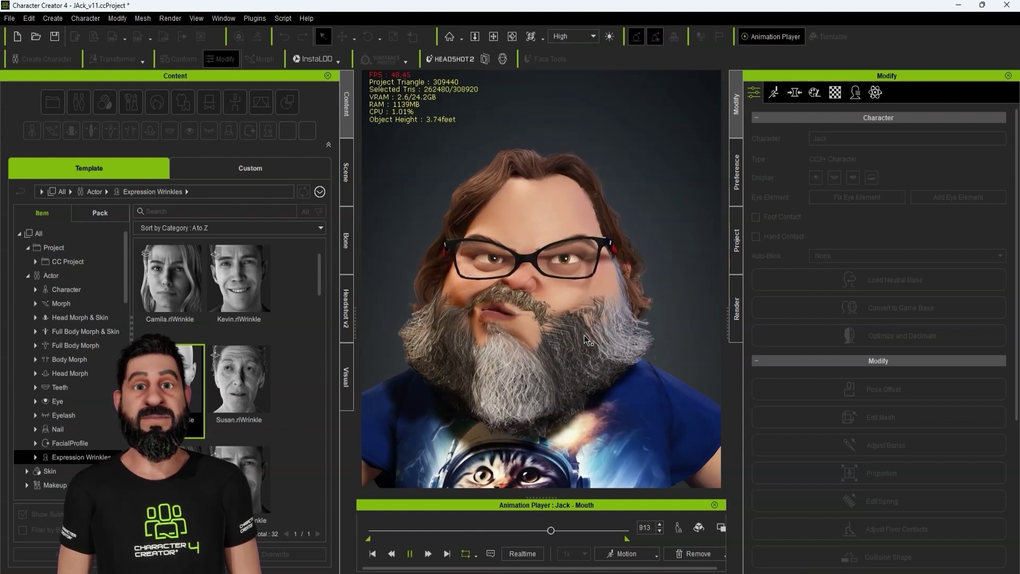
click(692, 554)
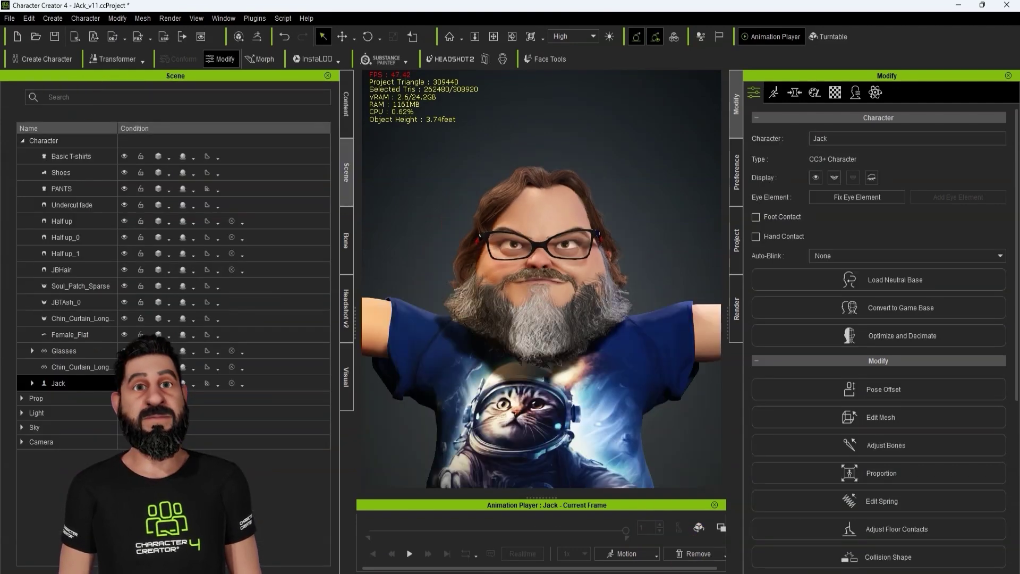
Step: Hide the Glasses accessory and reselect the character
click(113, 355)
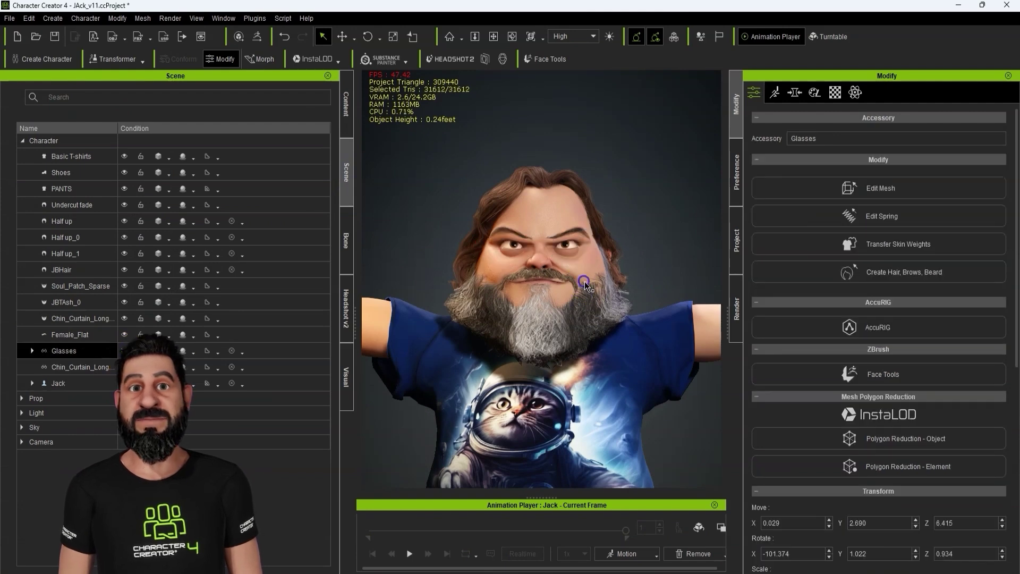
click(639, 356)
alt+right_drag(639, 356, 614, 336)
scroll(614, 336, up, 2)
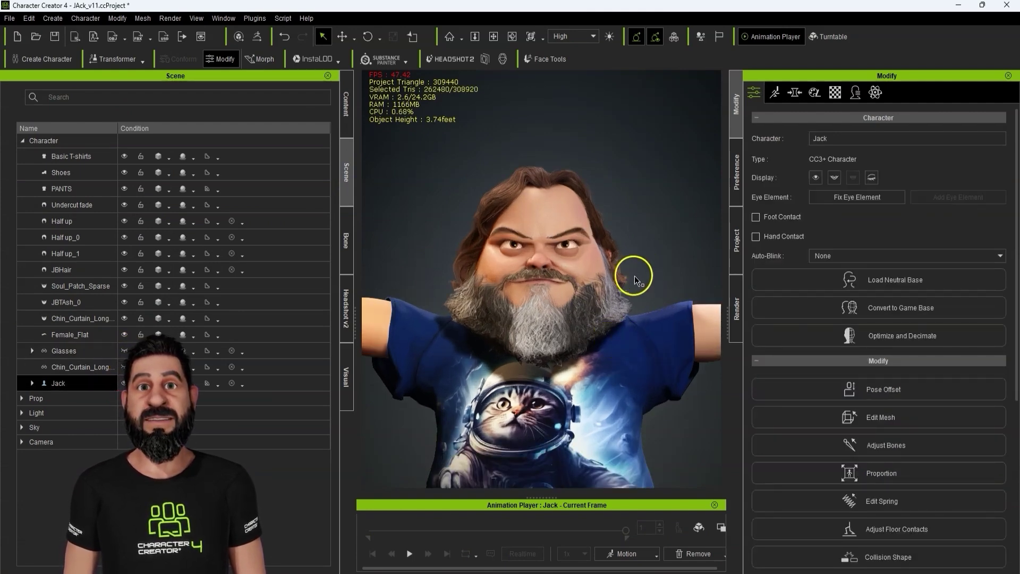
Step: Send the character to ZBrush with Face Tools, using Create New, Level 6 - 2K Texture Resolution and normal details for all expressions
click(548, 59)
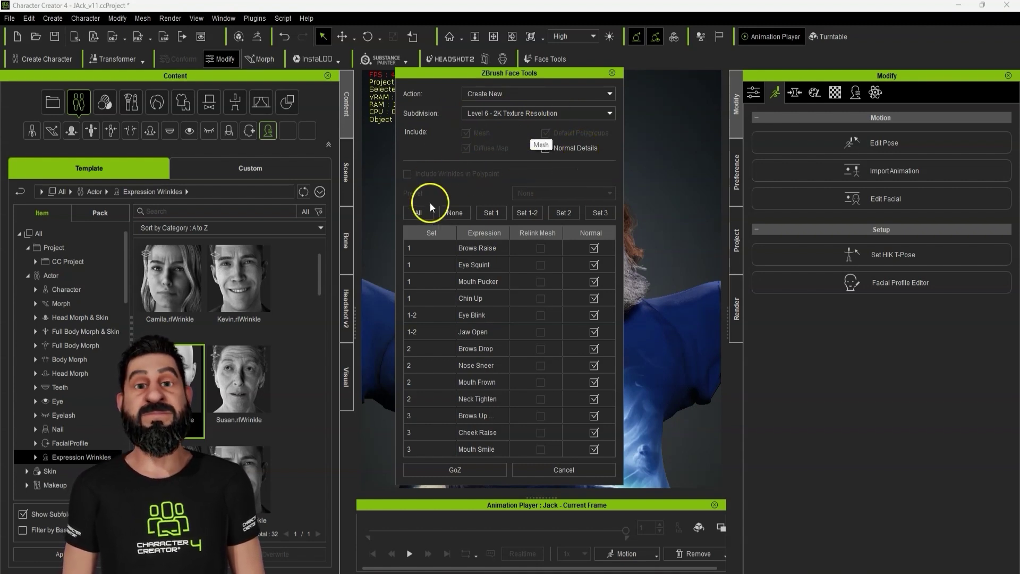
click(505, 365)
click(502, 331)
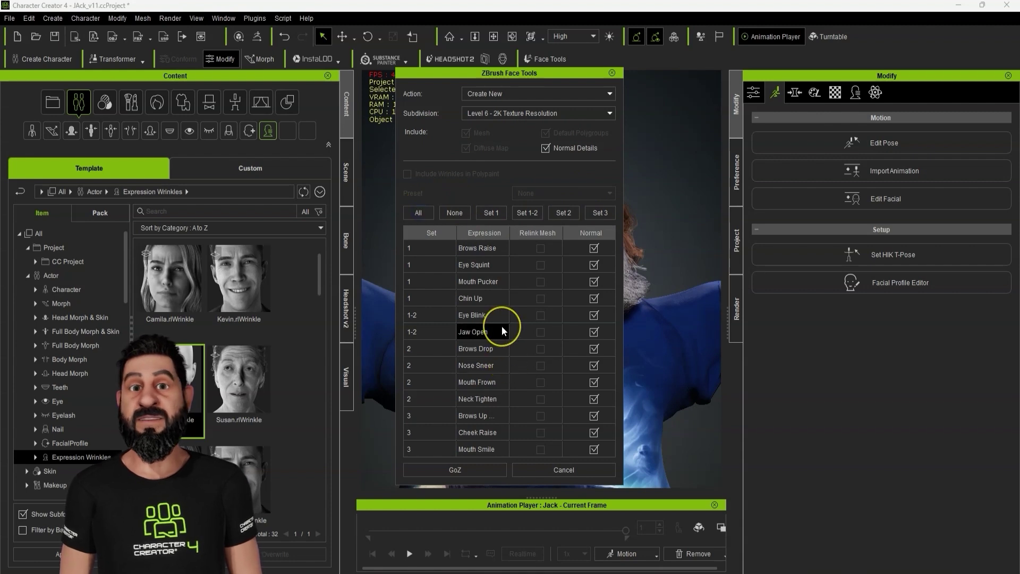
click(482, 468)
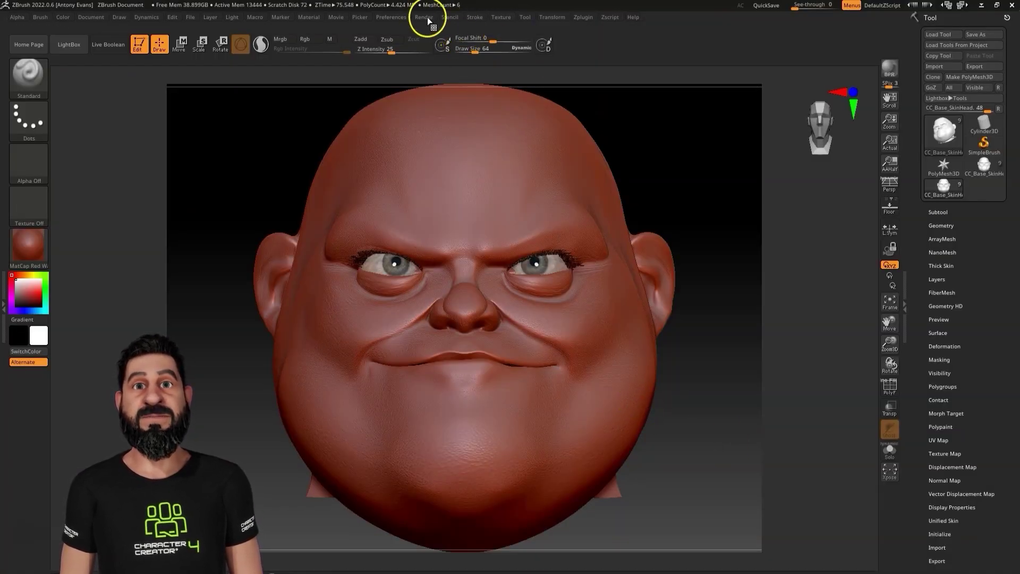
Step: Expand the ZBrush Face Tools plugin and dock its palette beside the canvas
click(583, 17)
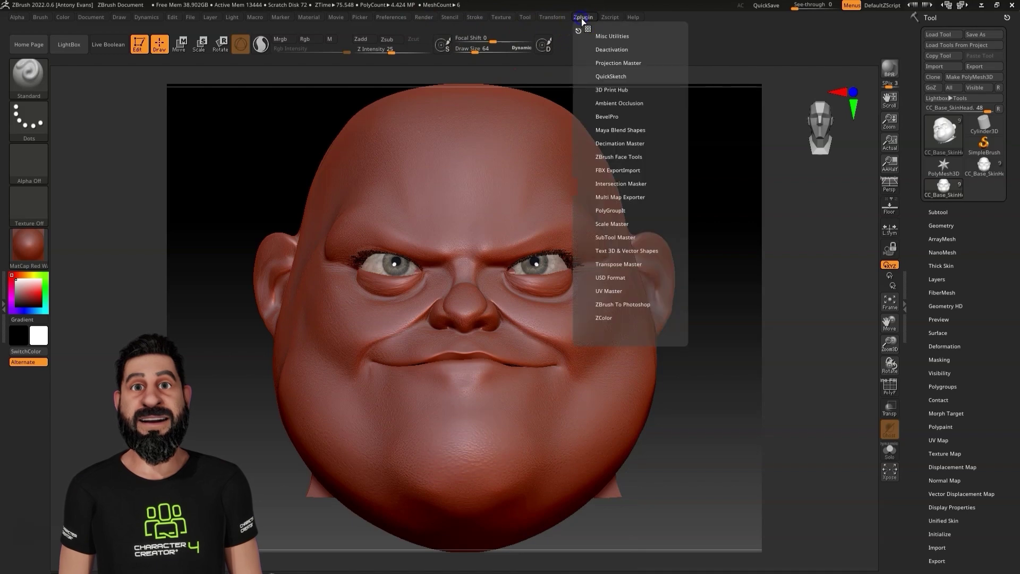
click(624, 157)
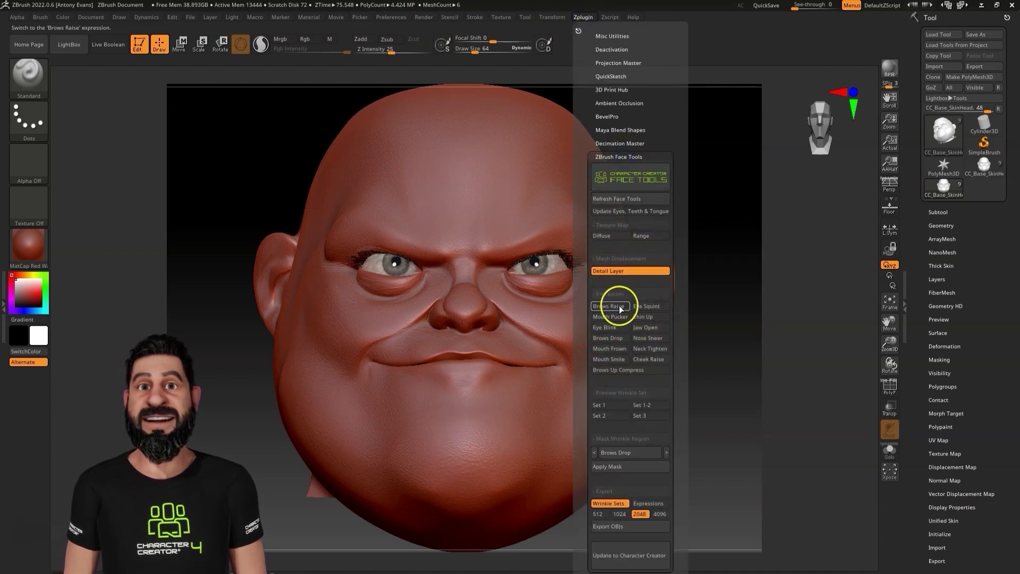
click(579, 31)
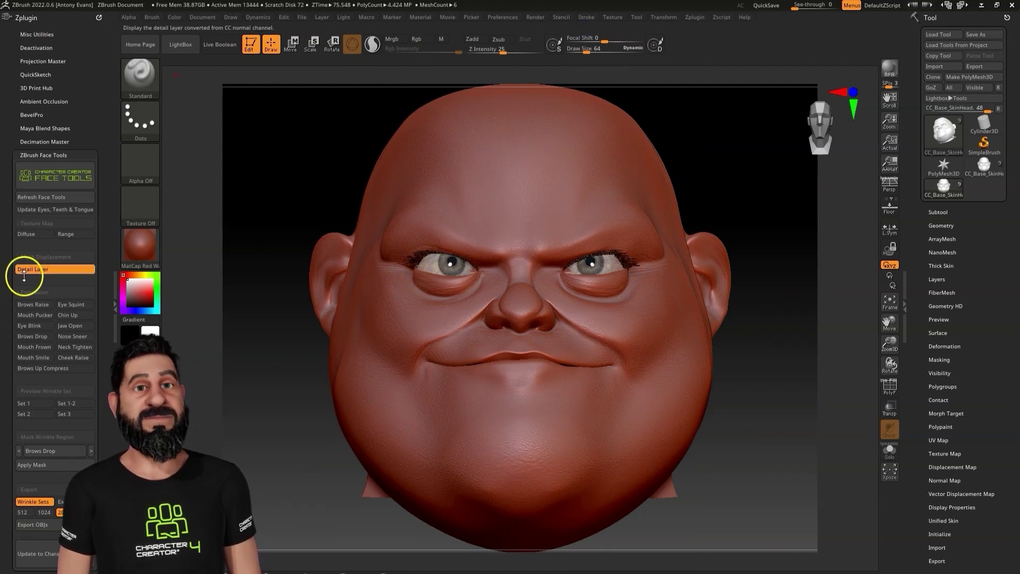
Step: Display the head's diffuse texture with the SkinShade4 material and turn off the detail layer
click(34, 235)
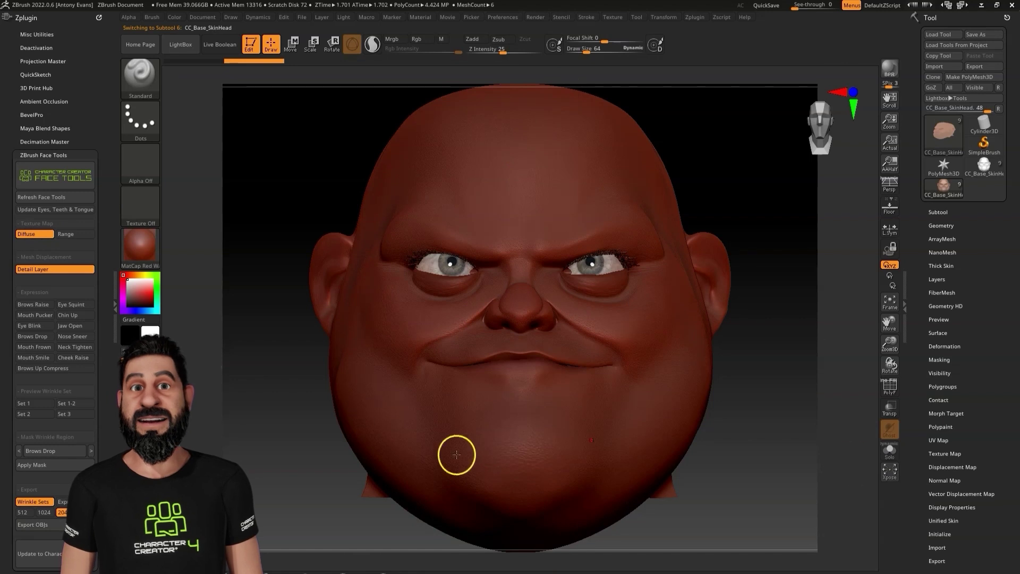
mouse_move(144, 253)
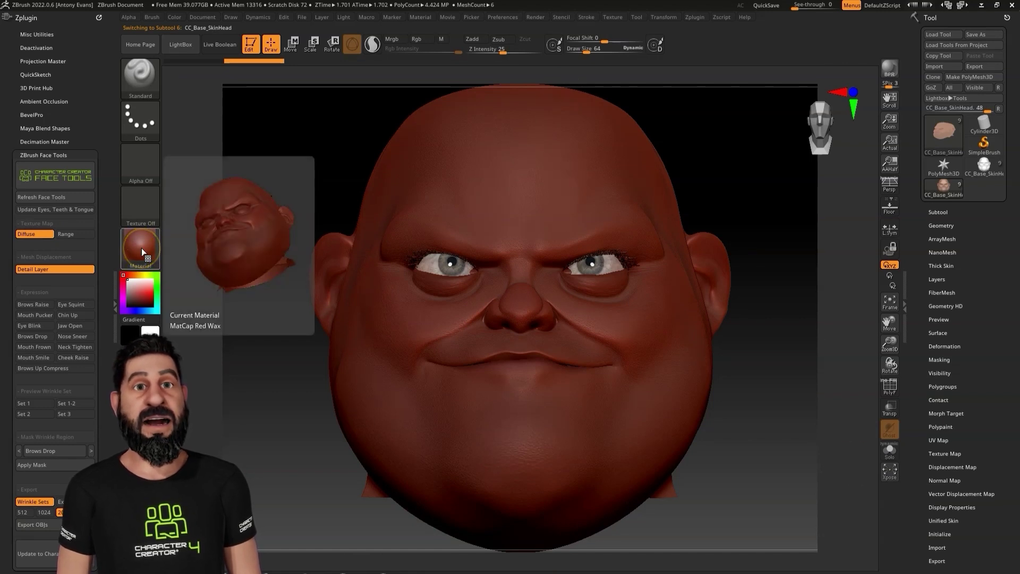
click(141, 248)
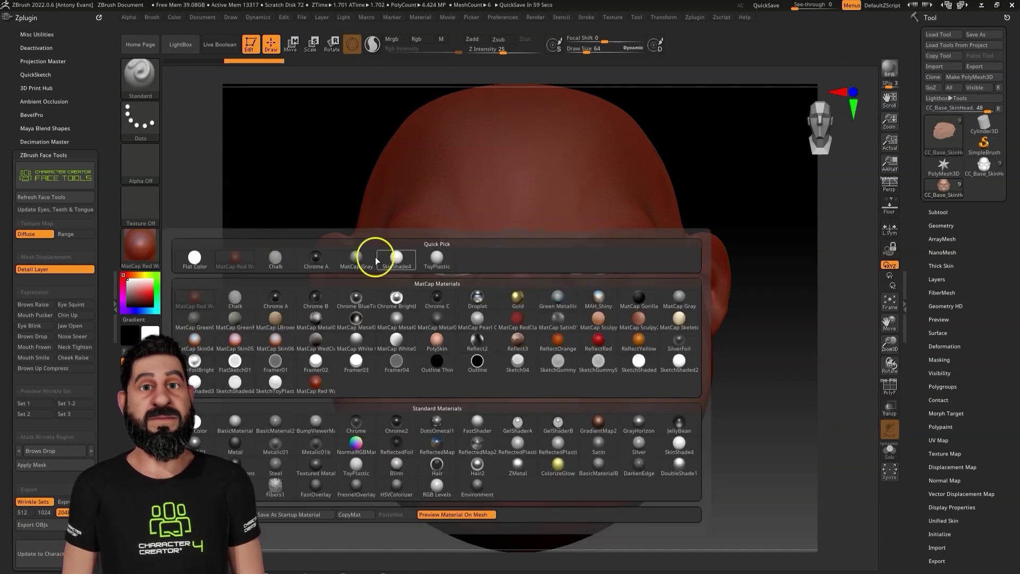
click(398, 258)
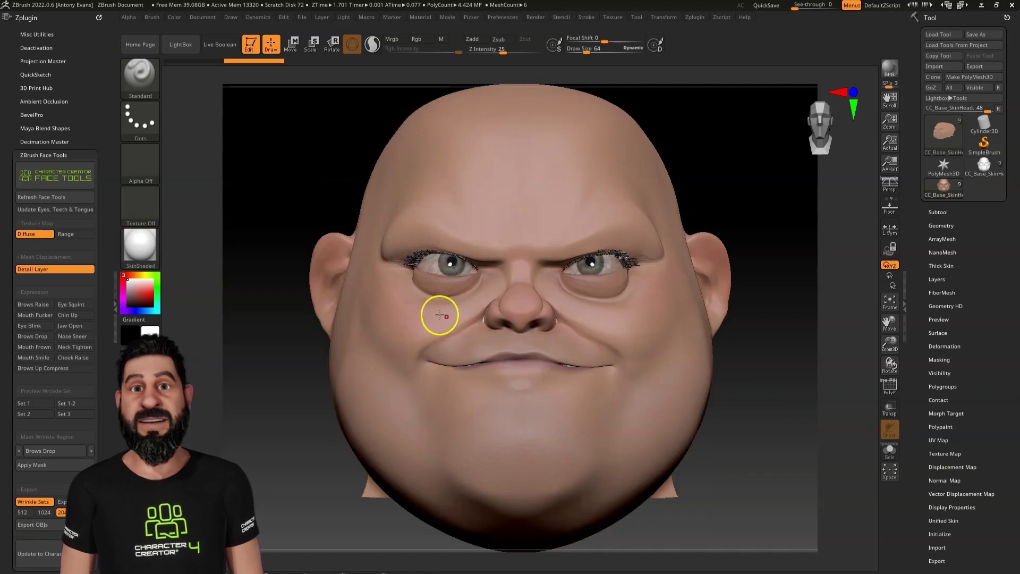
click(37, 273)
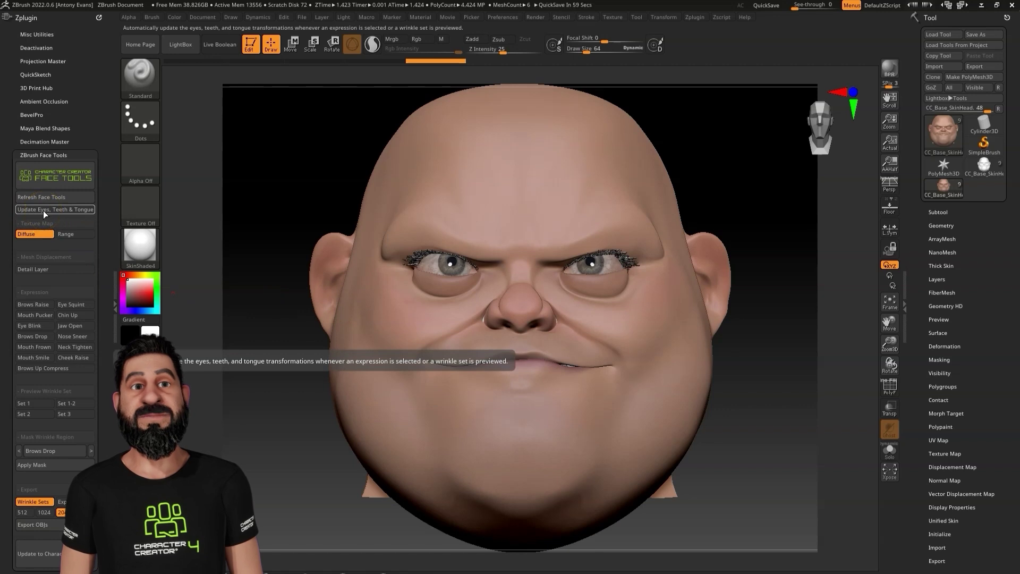
Step: Enable Update Eyes, Teeth & Tongue and check it with the Jaw Open expression
click(75, 326)
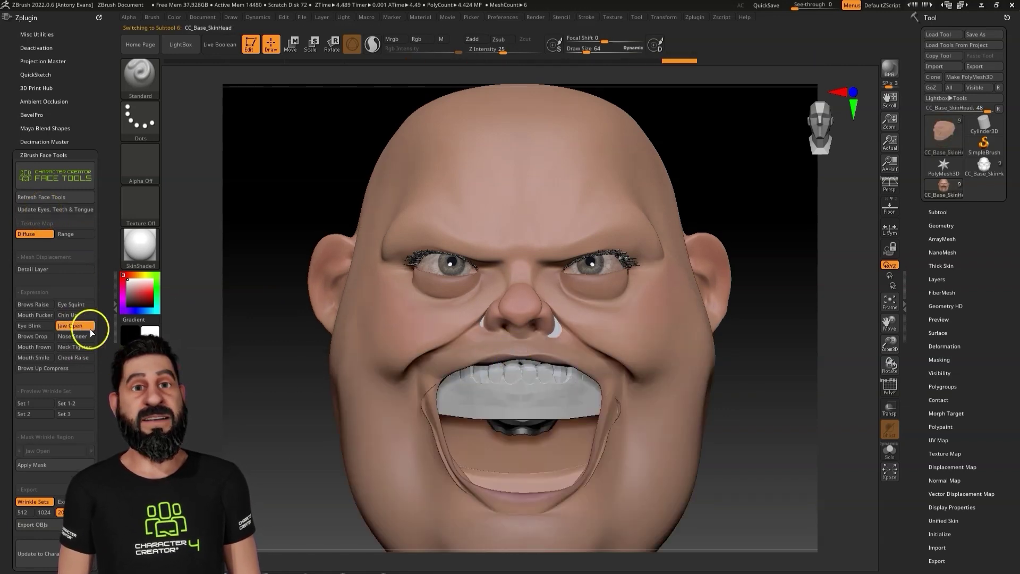
click(62, 210)
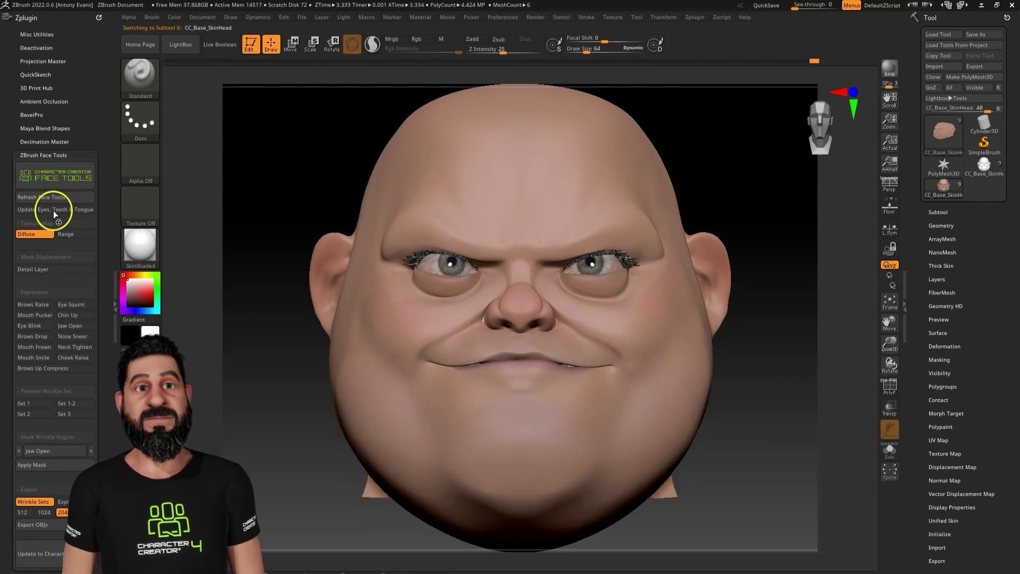
click(75, 326)
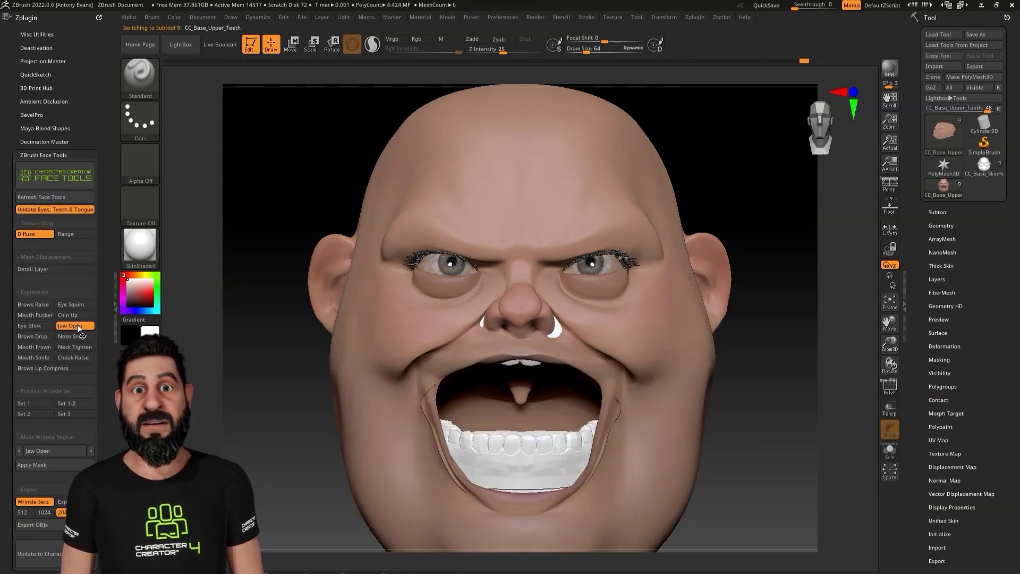
click(78, 325)
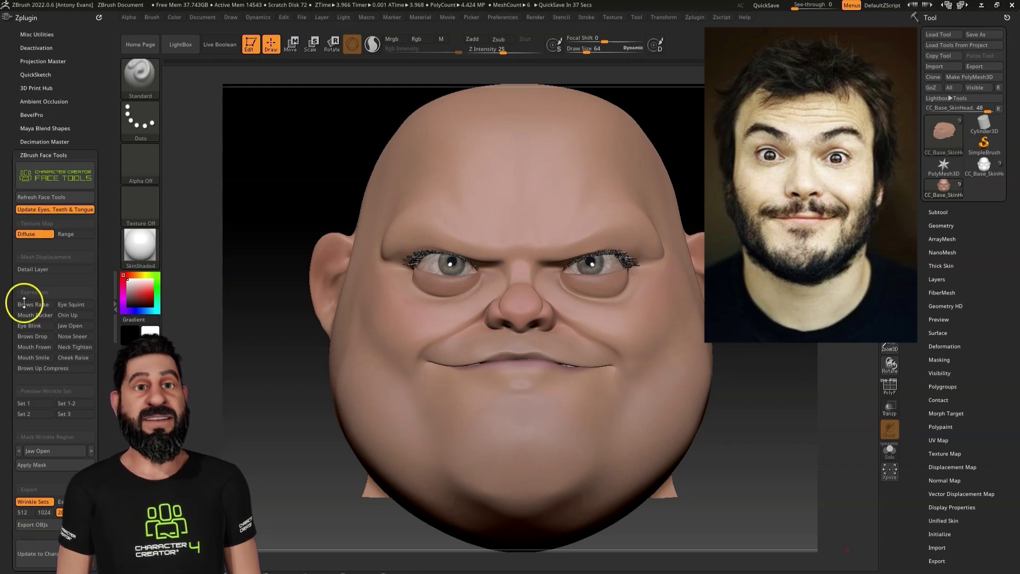
Step: Activate the Brows Raise expression and lower the head mesh to subdivision level 1
click(41, 304)
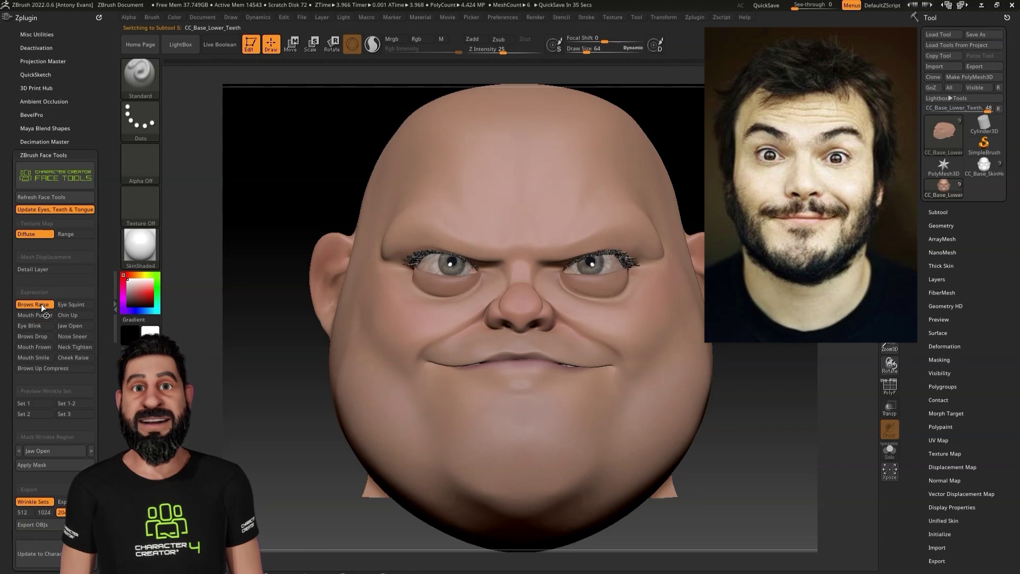
click(942, 189)
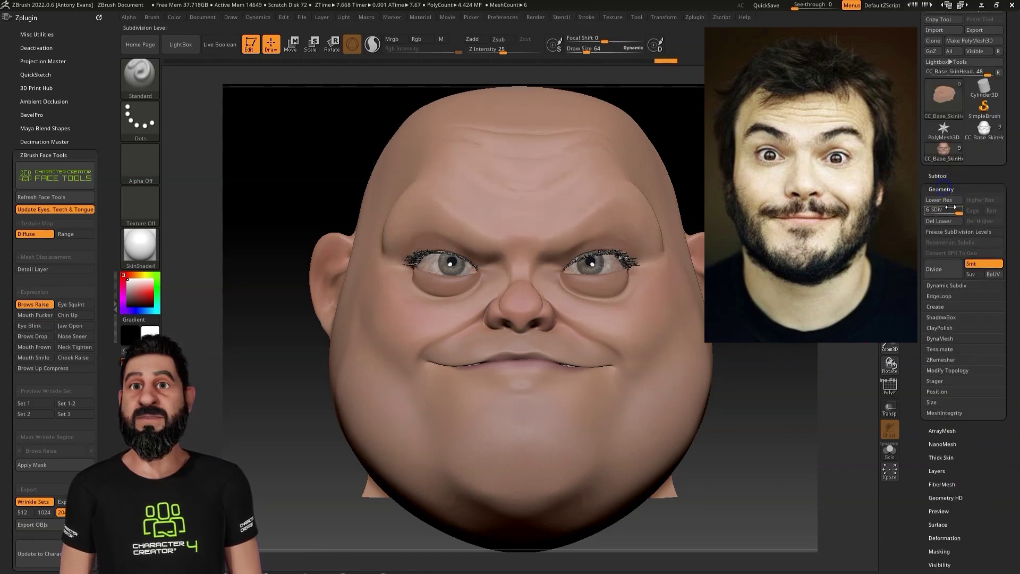
drag(958, 213, 926, 216)
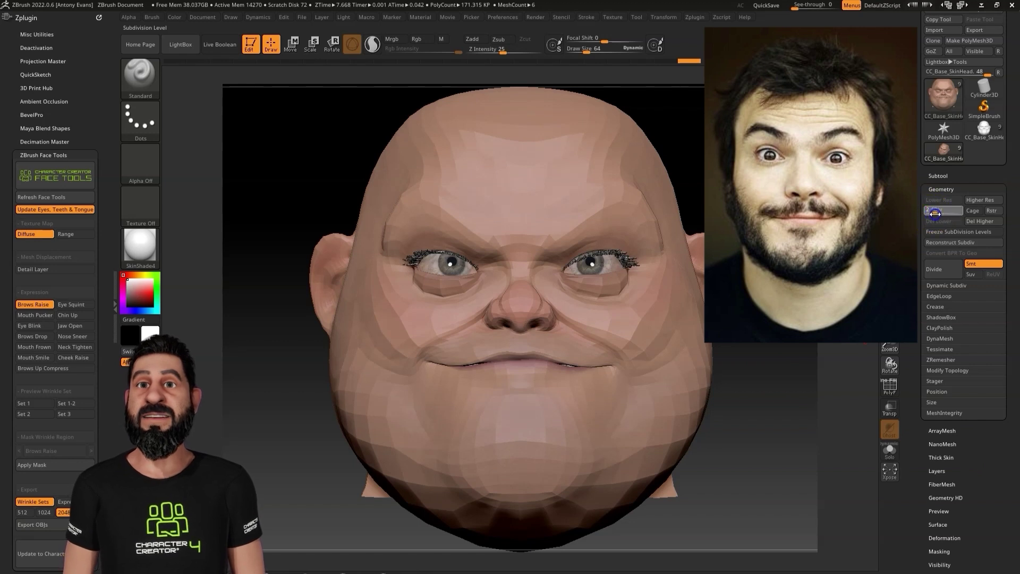
drag(930, 214, 963, 216)
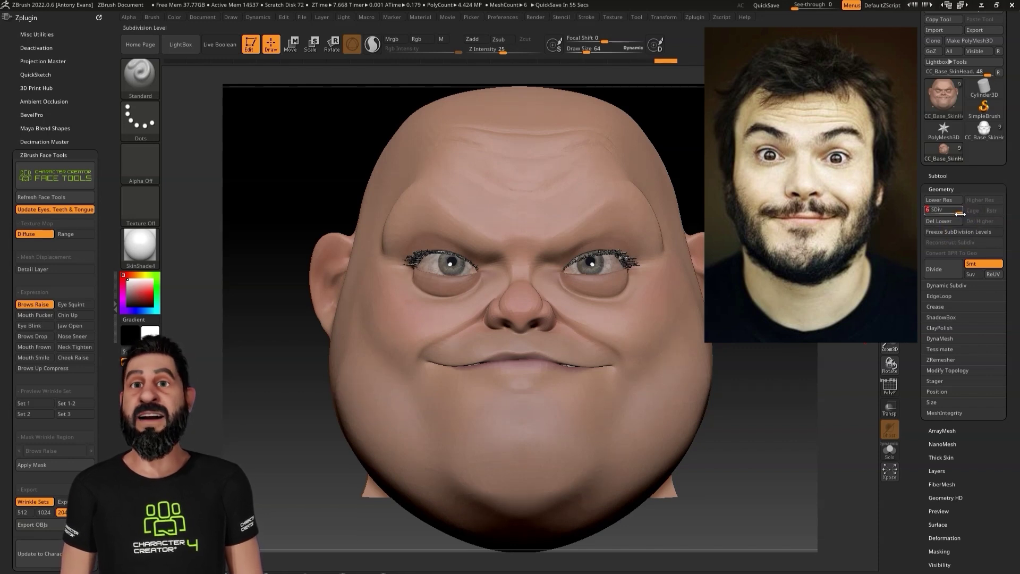
drag(959, 213, 924, 213)
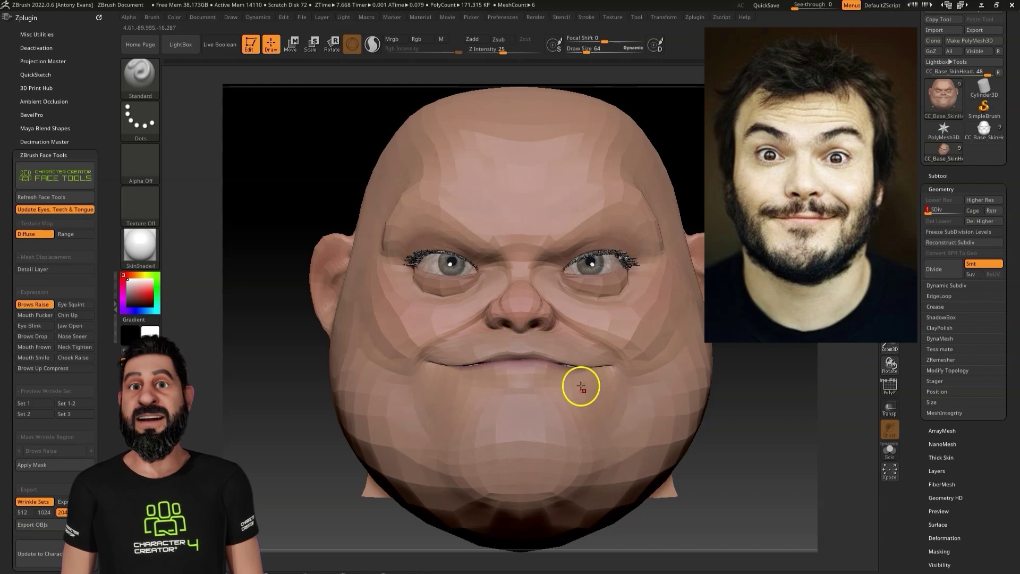
Step: Compare Brows Raise with the neutral face and pull its brows upward using the Move Topological brush at draw size about 114
drag(892, 349, 611, 201)
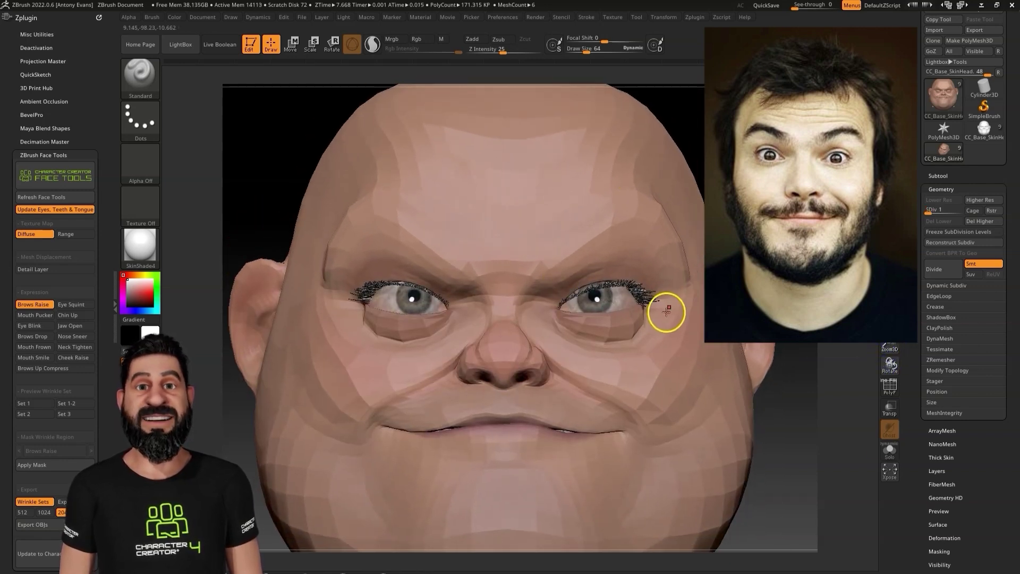
click(38, 305)
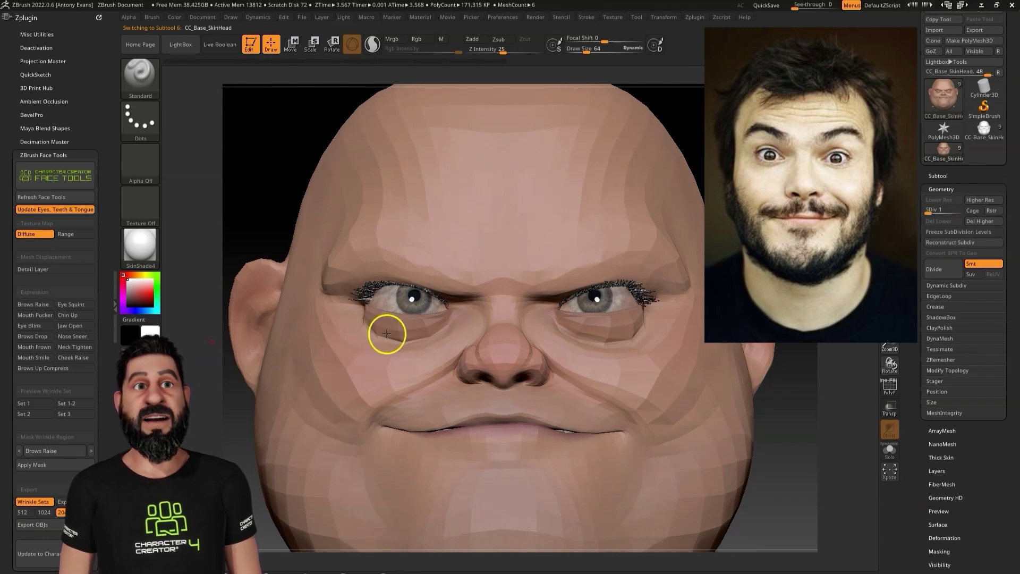
click(36, 305)
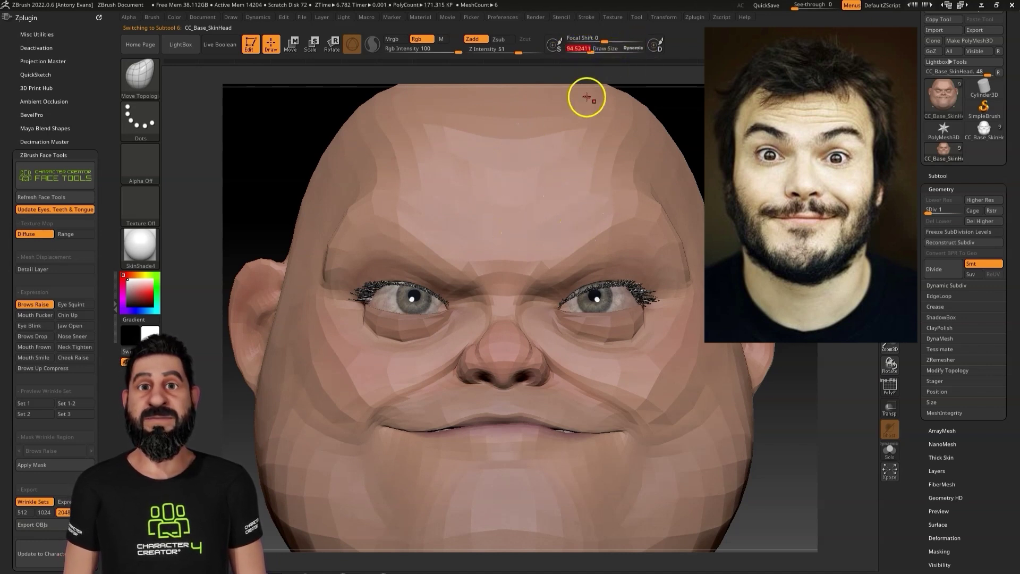
mouse_move(637, 51)
mouse_down()
mouse_move(624, 48)
mouse_move(620, 29)
mouse_move(620, 46)
mouse_move(597, 53)
mouse_up()
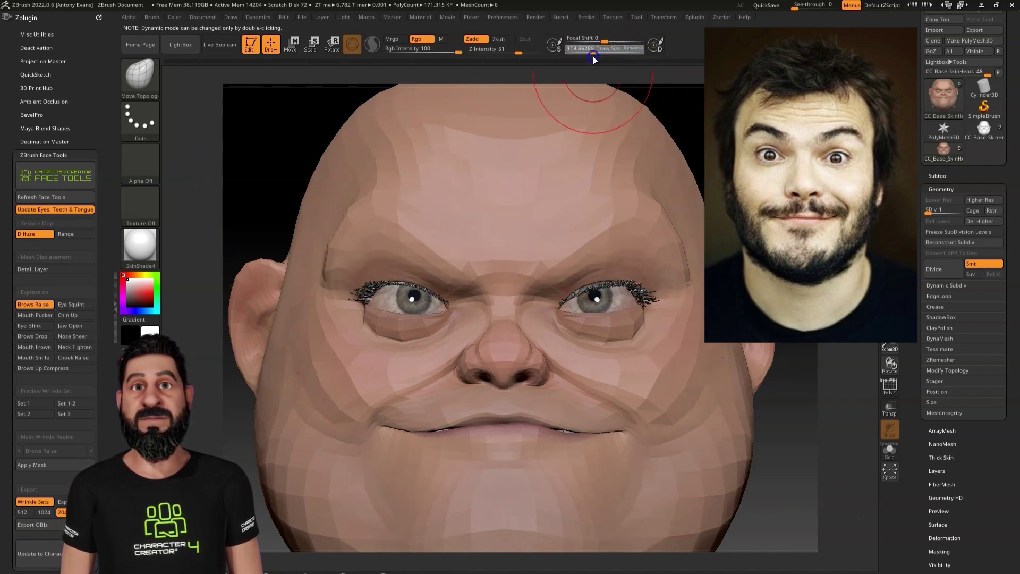
drag(577, 239, 575, 224)
drag(548, 257, 542, 242)
drag(622, 216, 626, 201)
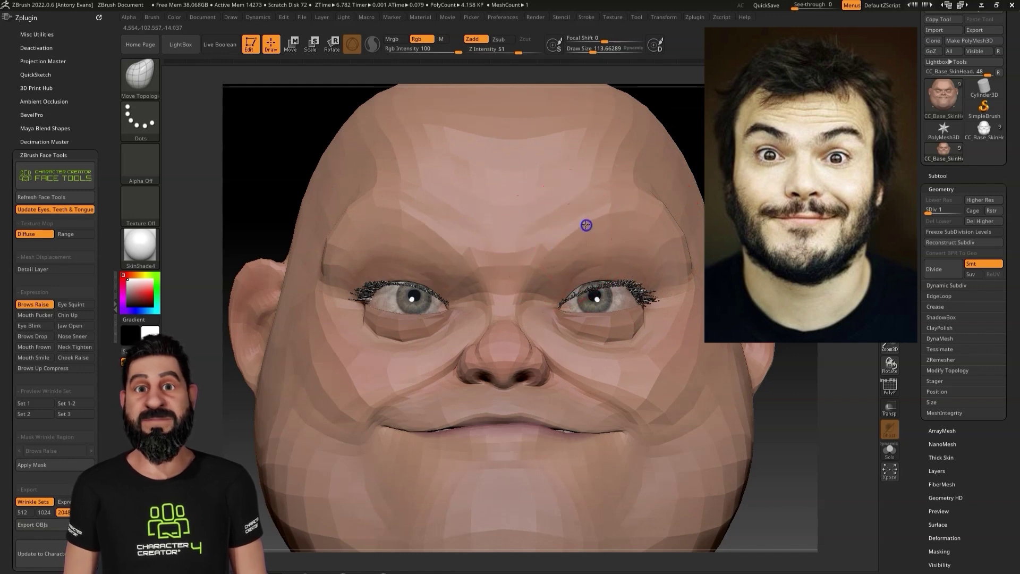
Step: Activate the Eye Squint expression and adjust its outer brows and under-eye area, reducing the brush draw size to about 86
click(72, 305)
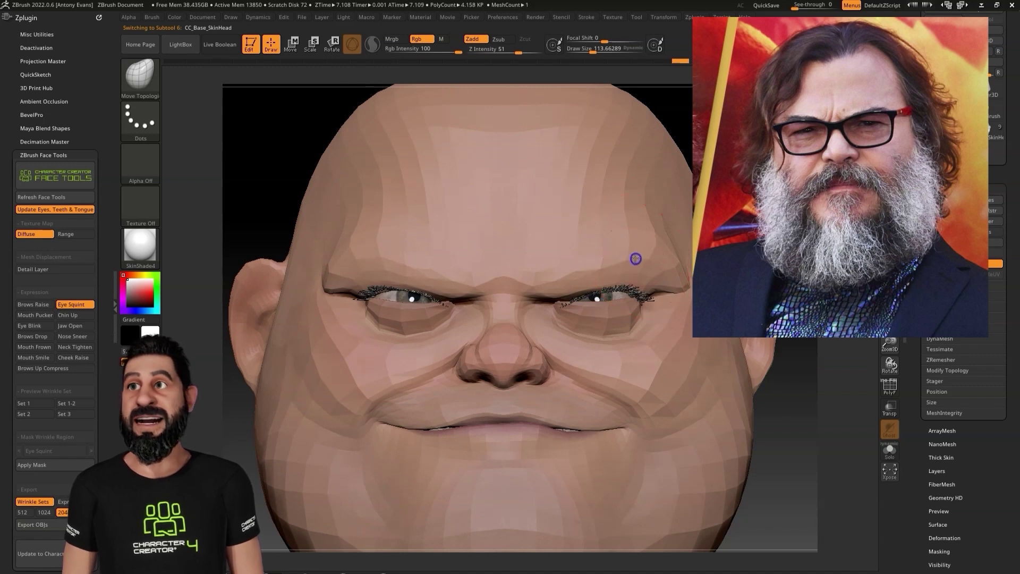
drag(636, 258, 644, 256)
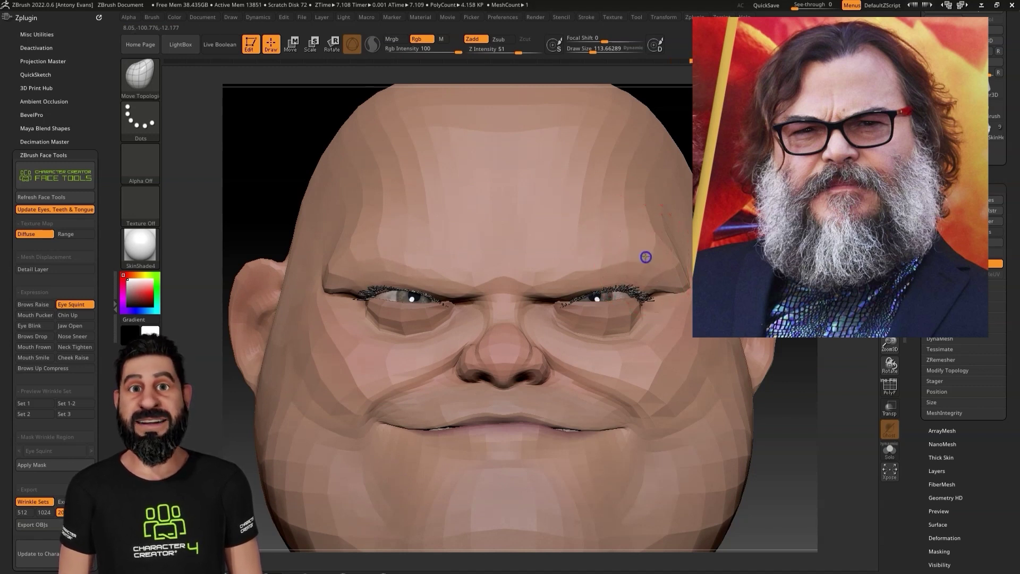
drag(594, 51, 590, 51)
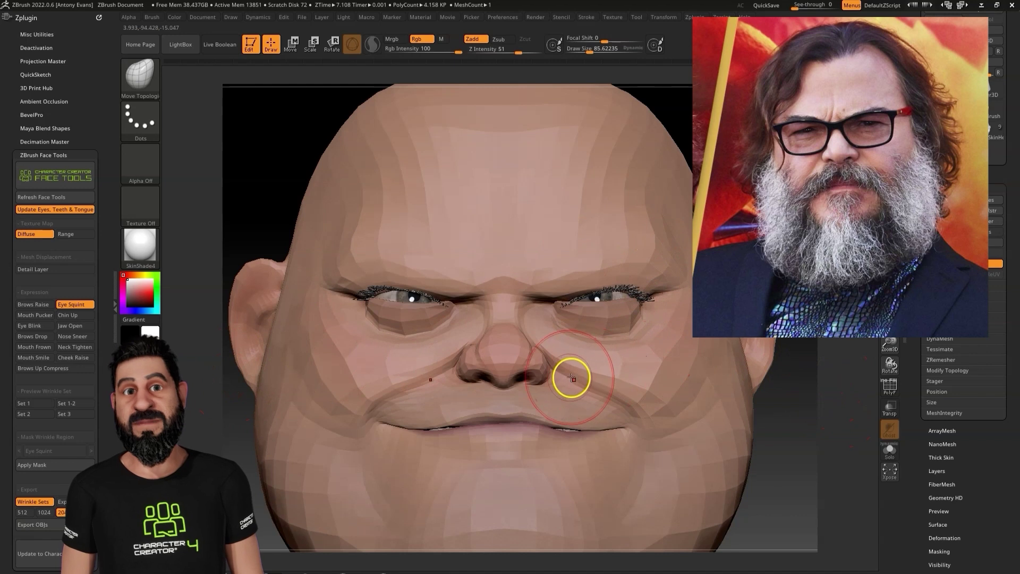
drag(604, 339, 615, 339)
click(122, 338)
Step: Activate the Mouth Pucker expression and smooth and reshape the corners of the puckered mouth with the Move Topological brush at draw size about 86
click(35, 315)
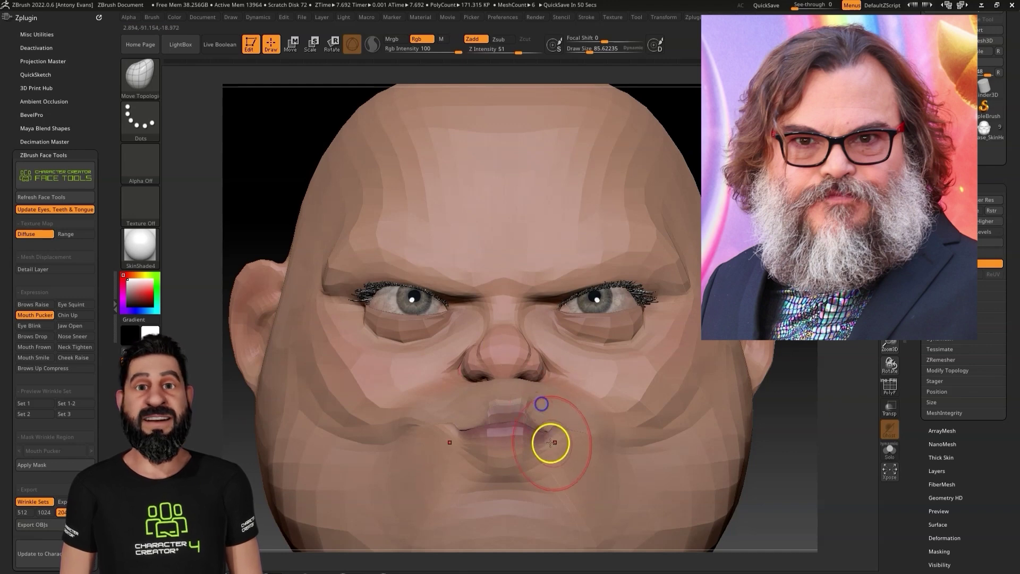
drag(893, 332, 896, 256)
mouse_move(808, 445)
mouse_down()
mouse_move(760, 453)
mouse_move(789, 452)
mouse_up()
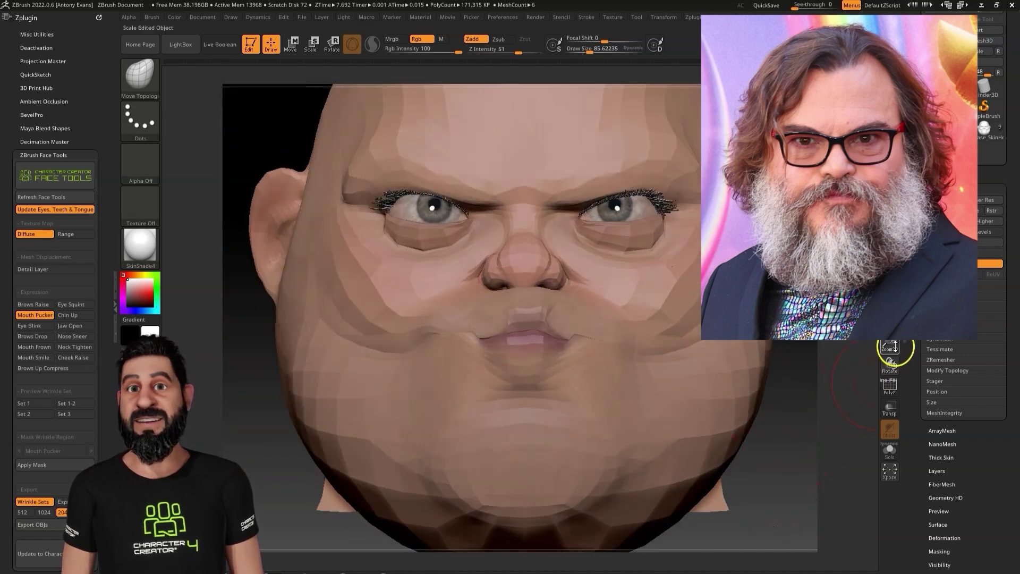
drag(896, 346, 897, 315)
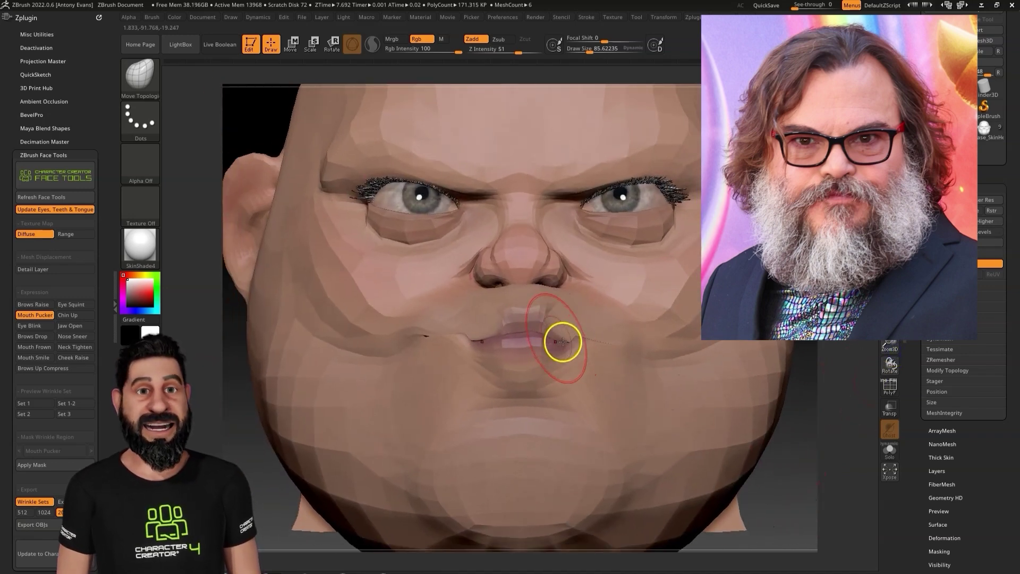
key(shift)
mouse_move(561, 341)
shift+mouse_down()
mouse_move(586, 340)
mouse_move(588, 359)
shift+mouse_up()
right_drag(741, 392, 767, 472)
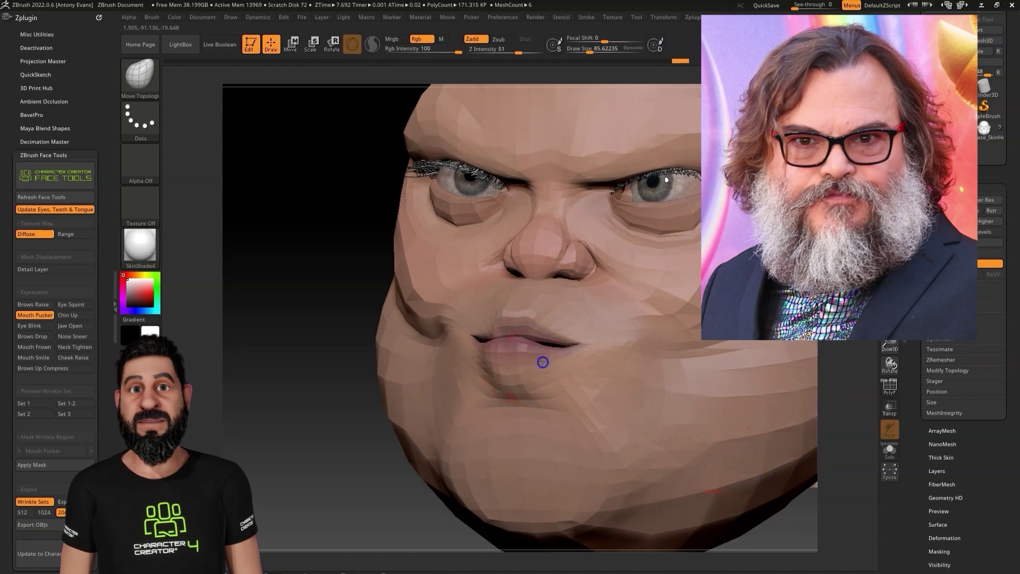
mouse_move(334, 437)
mouse_down()
mouse_move(344, 464)
mouse_move(362, 467)
mouse_up()
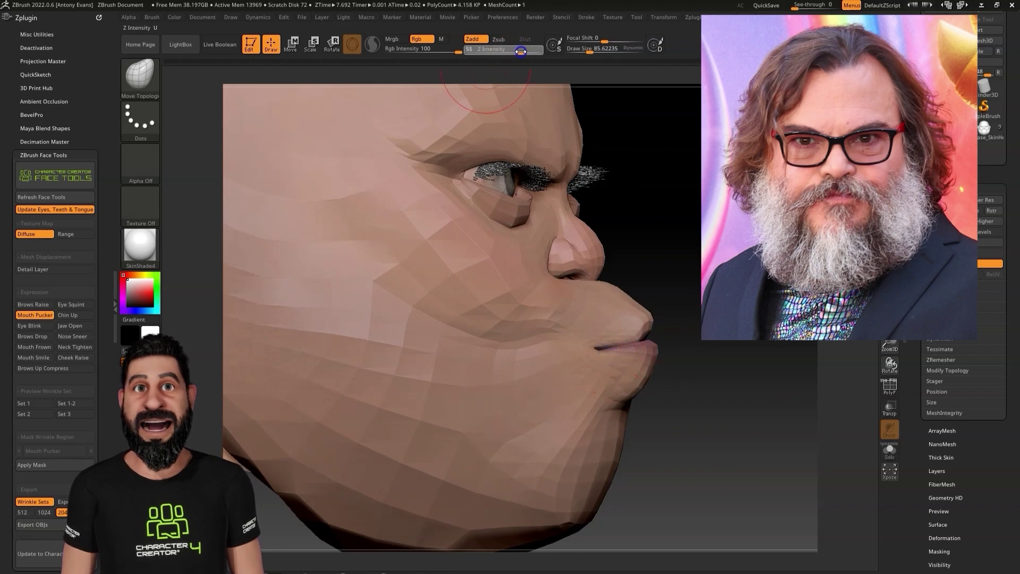
Step: Reshape the lips, chin and cheeks of the Mouth Pucker expression using the Move brush at draw size about 157
right_drag(540, 346, 764, 391)
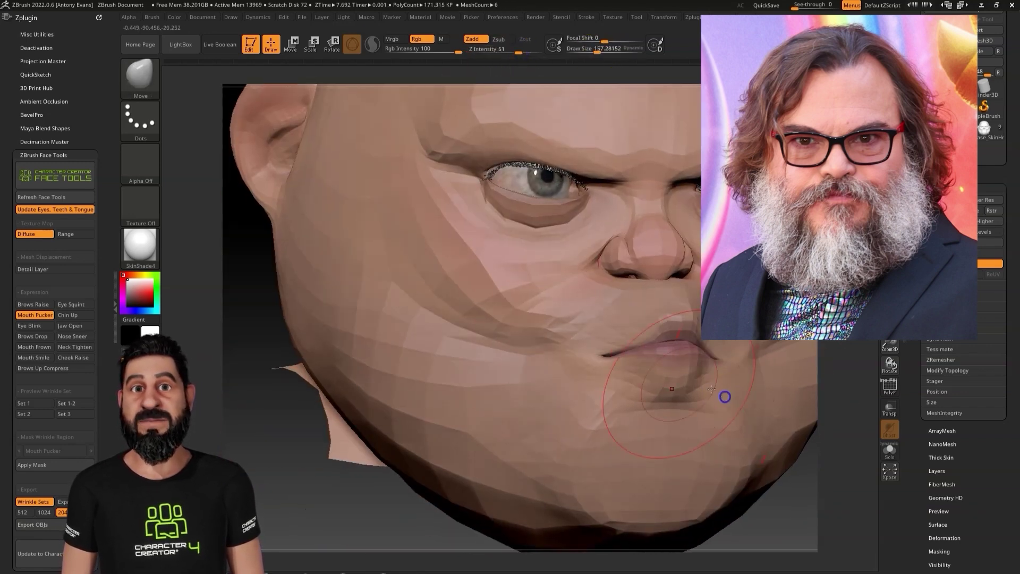
mouse_move(530, 354)
mouse_down()
mouse_move(517, 365)
mouse_move(531, 364)
mouse_up()
shift+drag(546, 363, 545, 367)
click(308, 480)
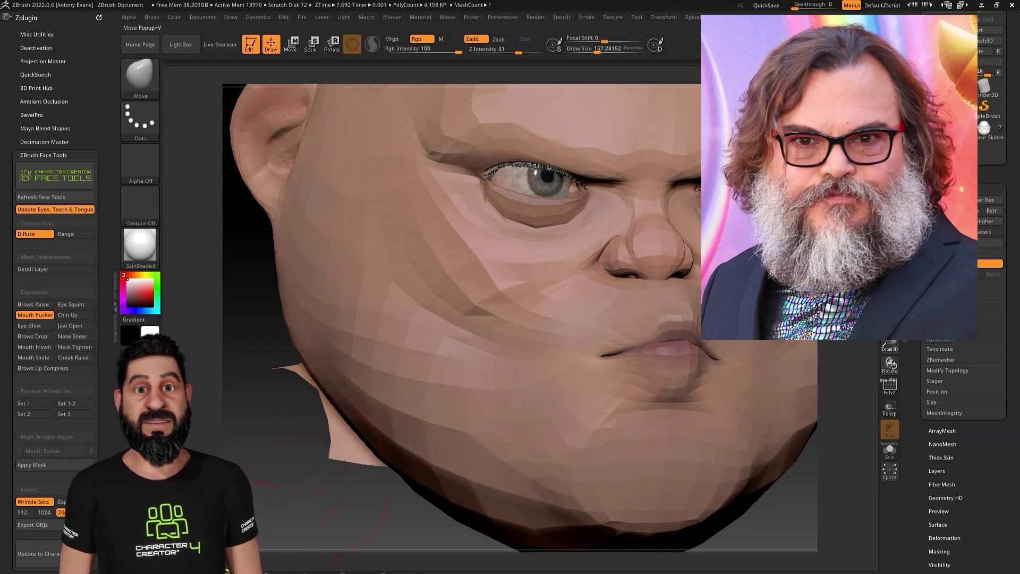
click(354, 506)
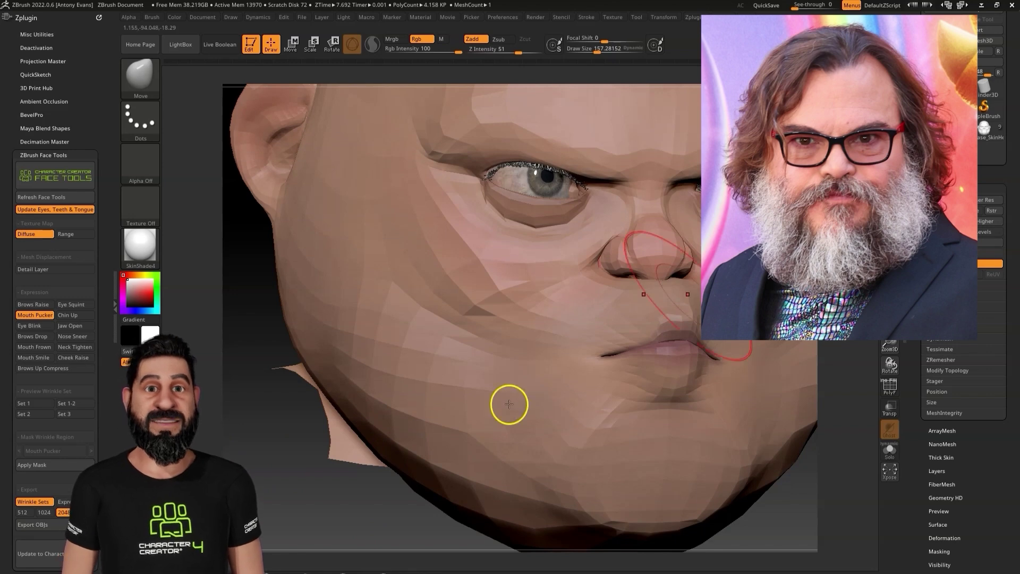
drag(335, 494, 424, 567)
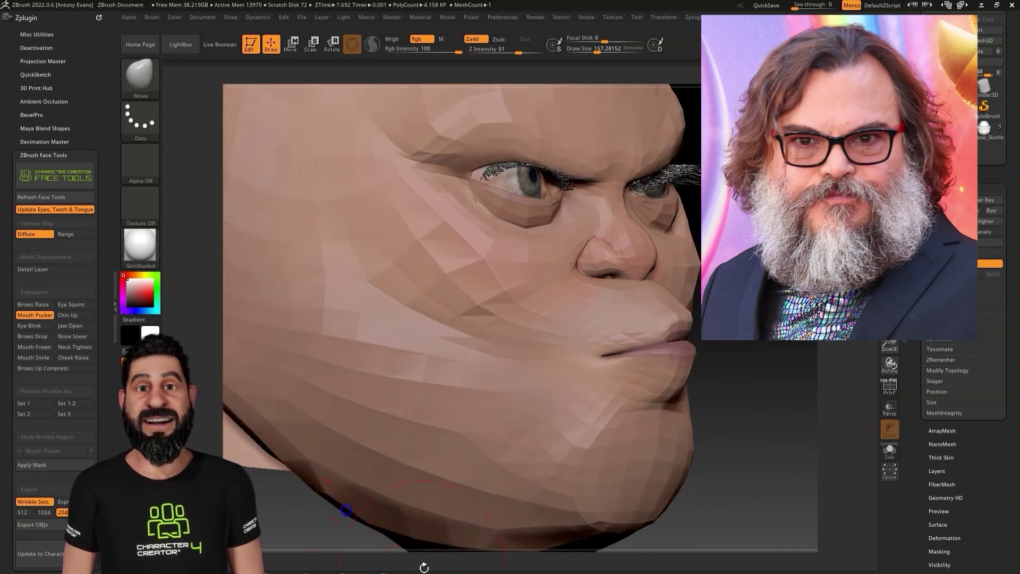
drag(744, 379, 754, 383)
drag(450, 369, 507, 346)
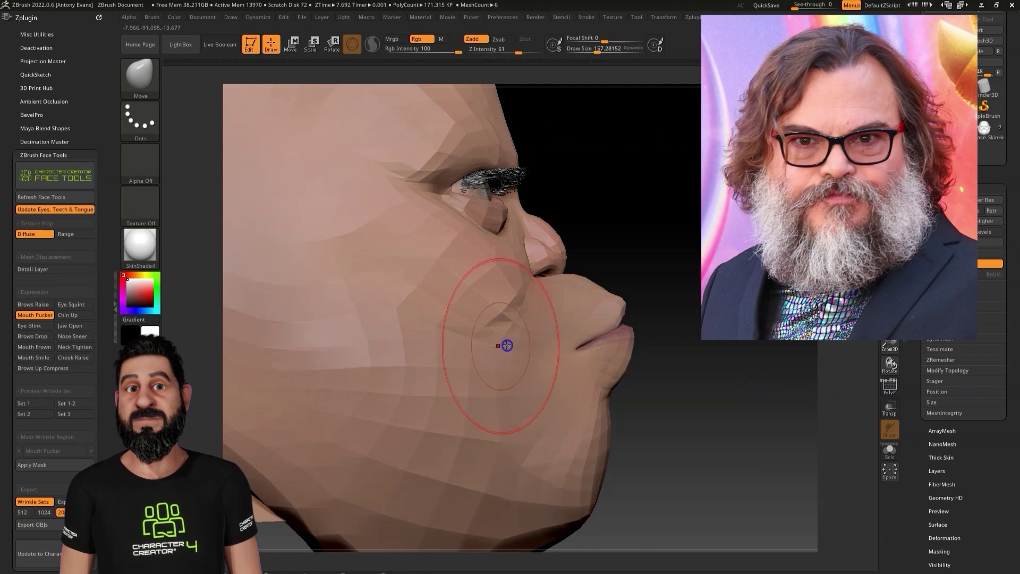
Step: Refine the puckered lips with the Move Topological brush at Z Intensity 57, reducing the draw size to about 65
click(268, 566)
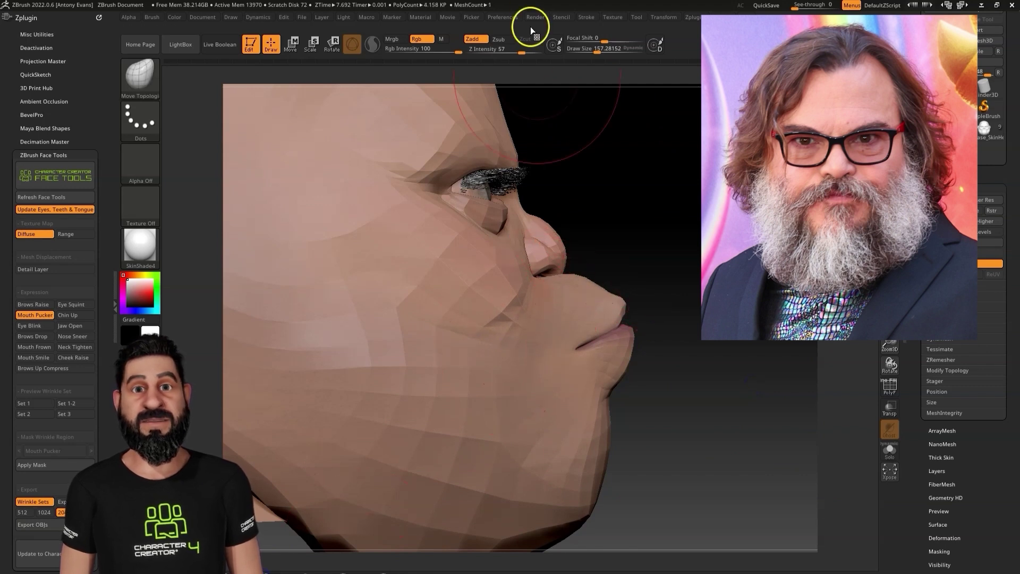
click(595, 48)
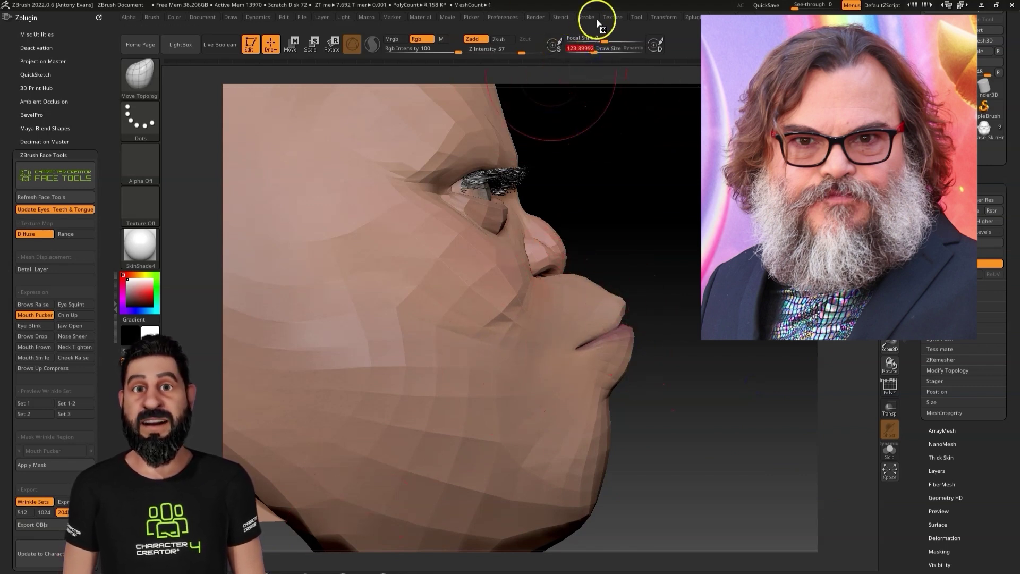
click(591, 50)
drag(591, 49, 588, 50)
mouse_move(631, 285)
mouse_down()
mouse_move(666, 287)
mouse_move(572, 339)
mouse_up()
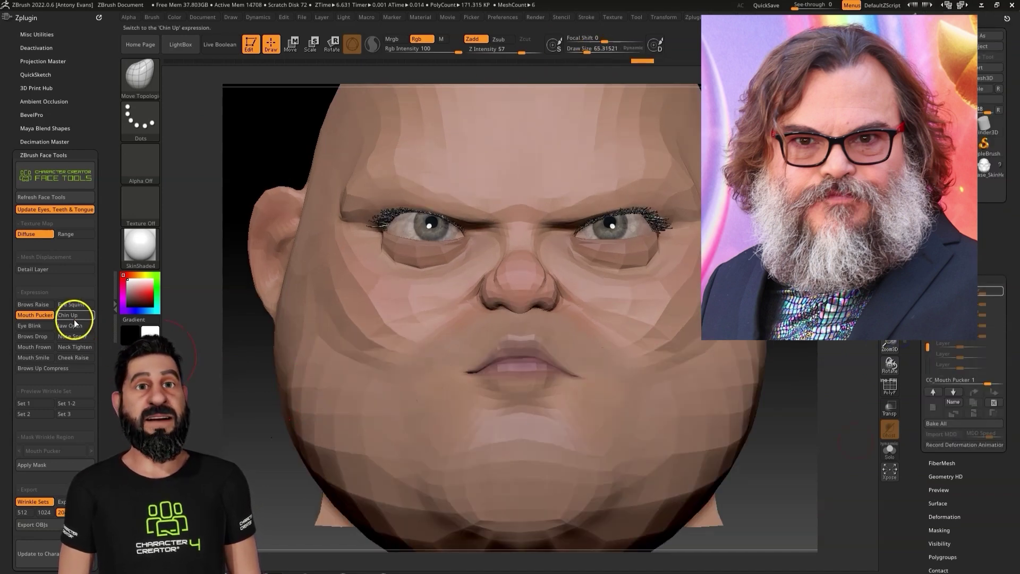
Step: Activate the Chin Up expression and adjust its mouth and chin with the Move Topological brush at draw sizes of about 119 to 146
click(74, 320)
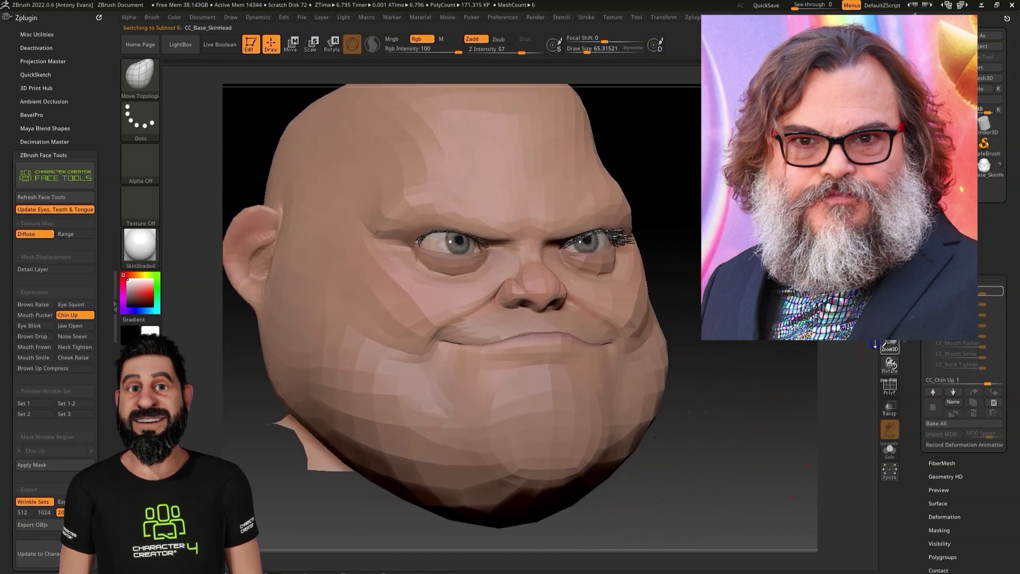
alt+drag(875, 344, 863, 325)
click(476, 52)
drag(583, 60, 593, 60)
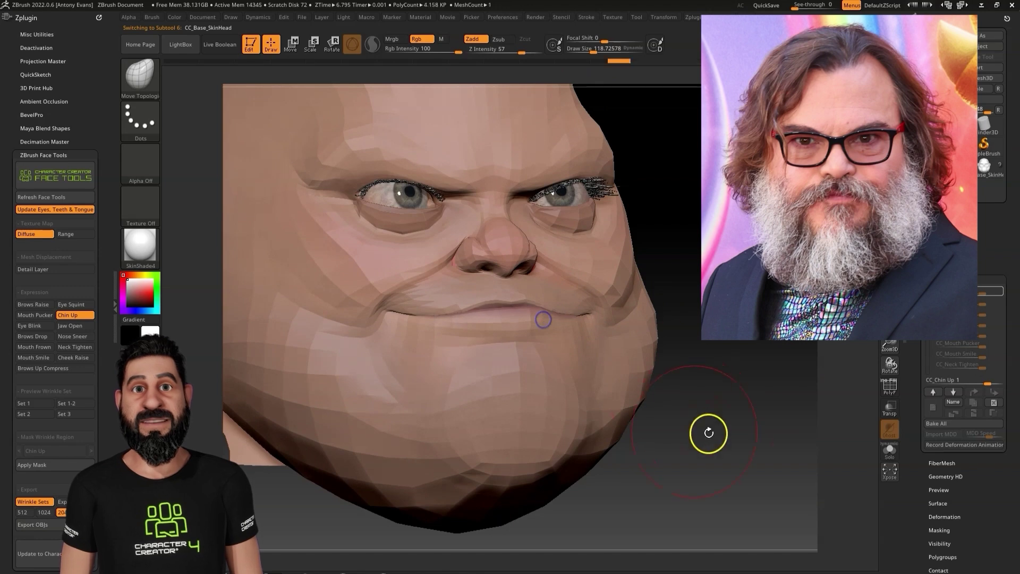
drag(708, 432, 700, 424)
drag(594, 52, 601, 63)
drag(601, 63, 596, 52)
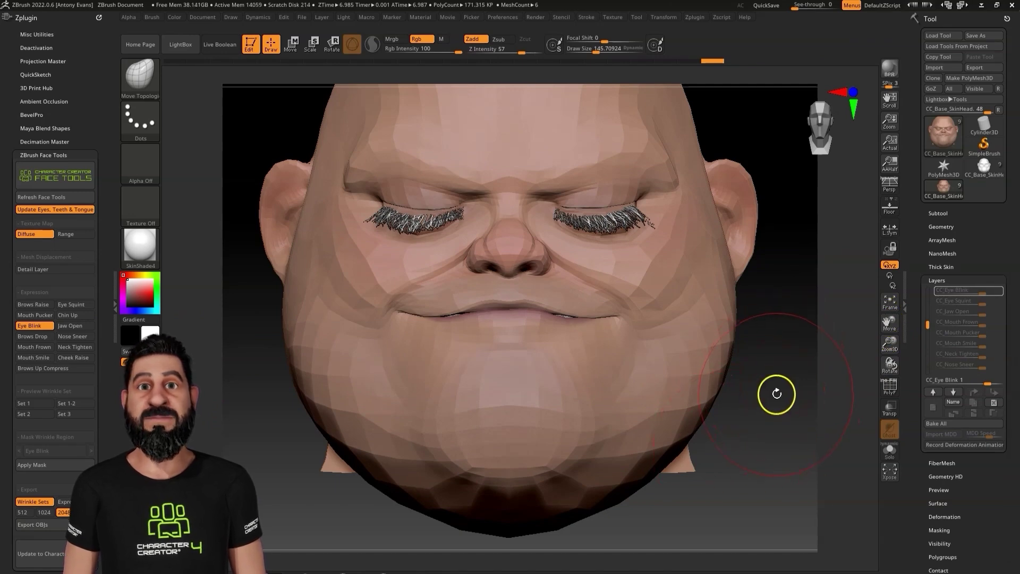
Step: In the Eye Blink expression, select the CC_Base_Eyewinker subtool and reshape the eyelashes around the closed lids with the Move brush at draw sizes of about 129 to 229
drag(889, 343, 722, 276)
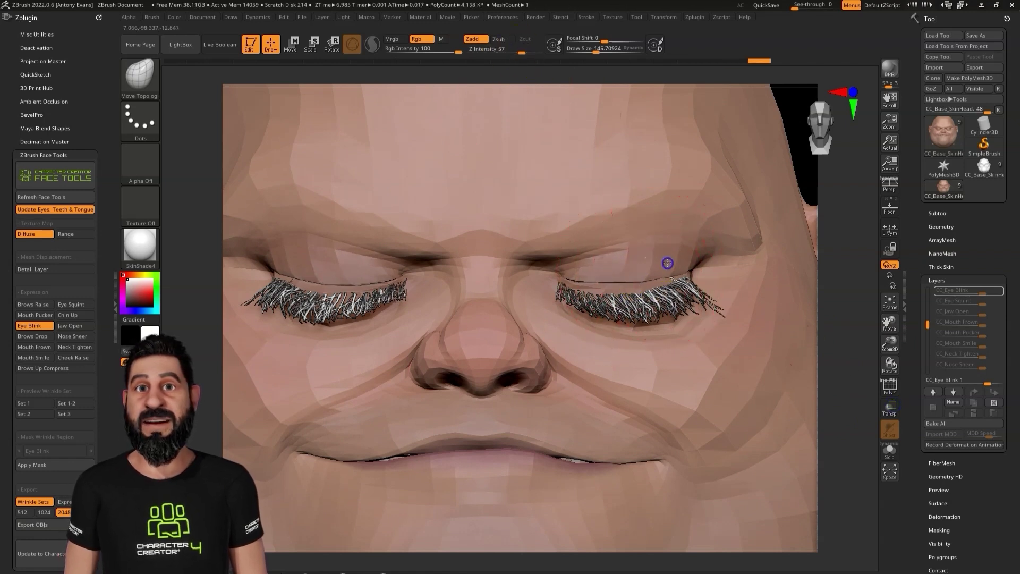
click(939, 213)
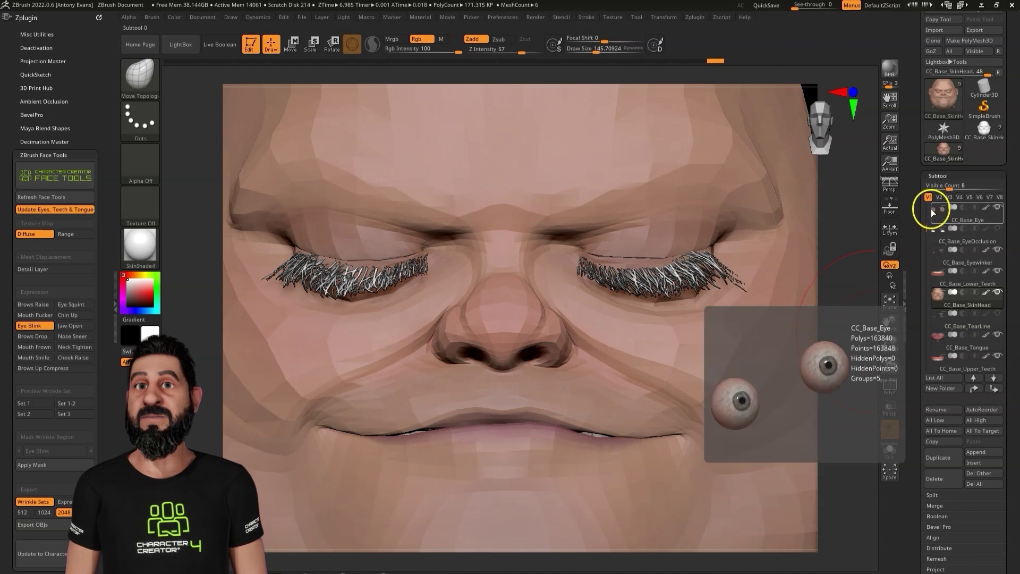
drag(926, 222, 927, 239)
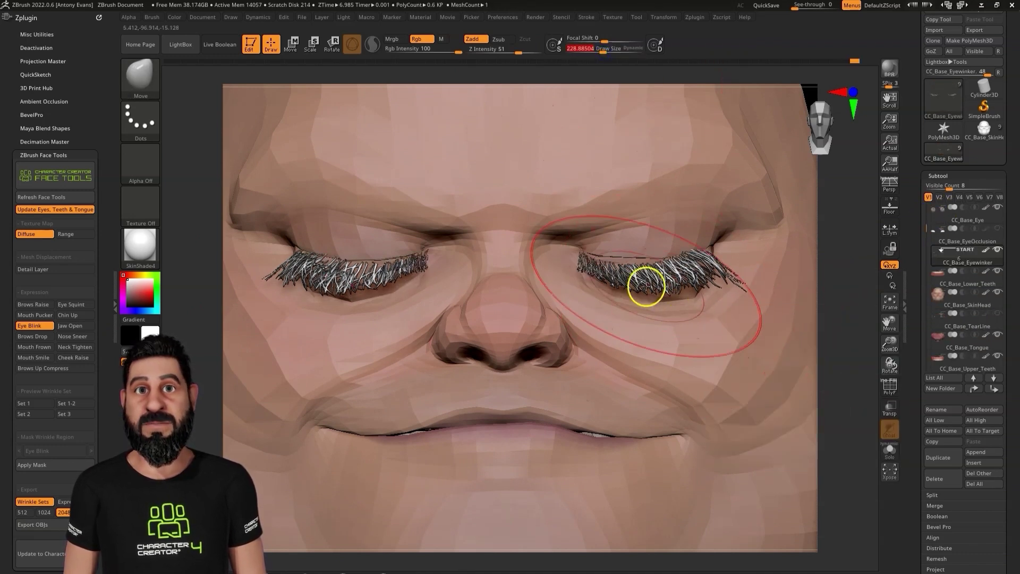
mouse_move(647, 285)
mouse_down()
mouse_move(644, 274)
mouse_move(645, 282)
mouse_up()
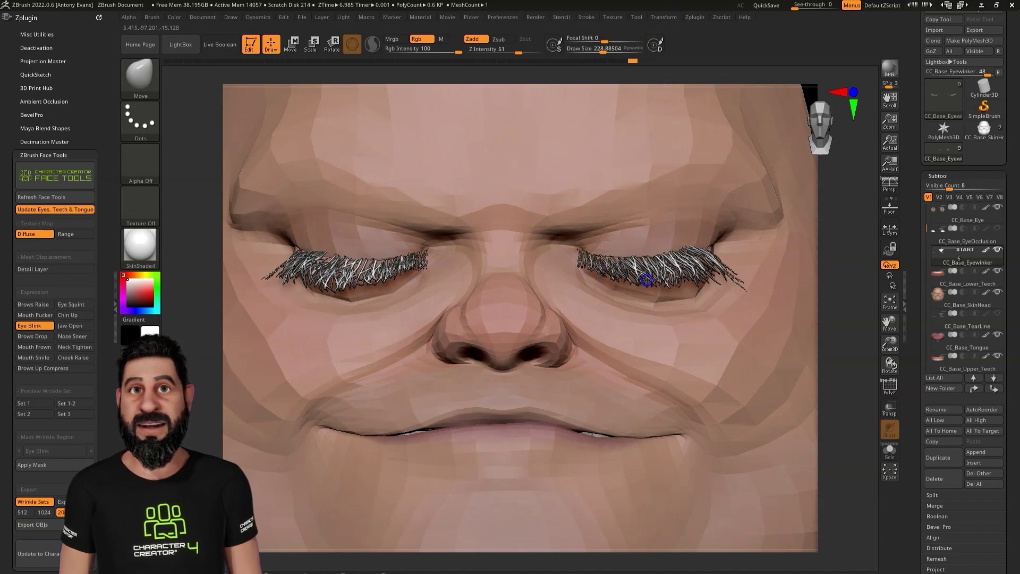
drag(612, 49, 593, 53)
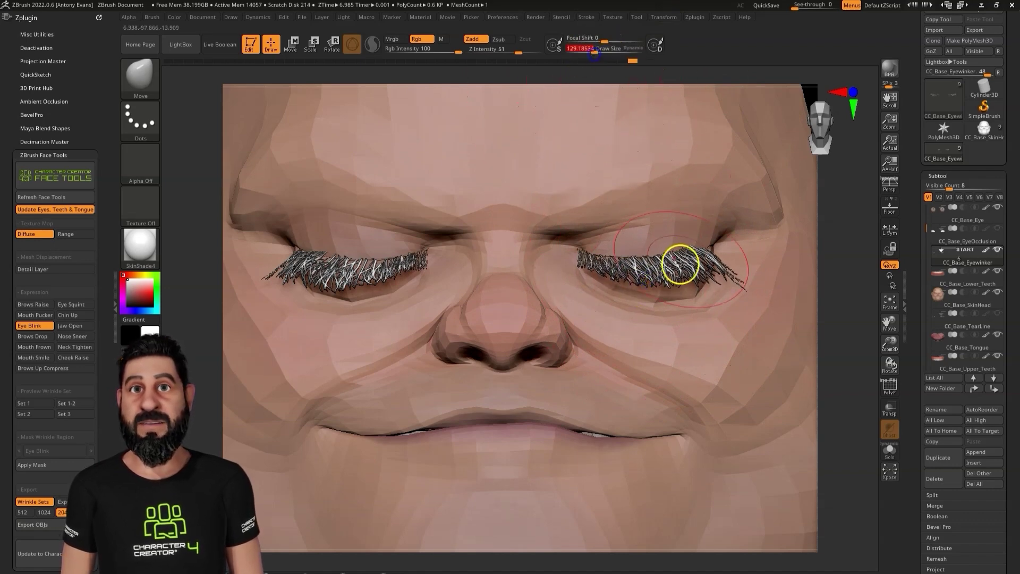
drag(854, 411, 760, 353)
drag(598, 50, 593, 49)
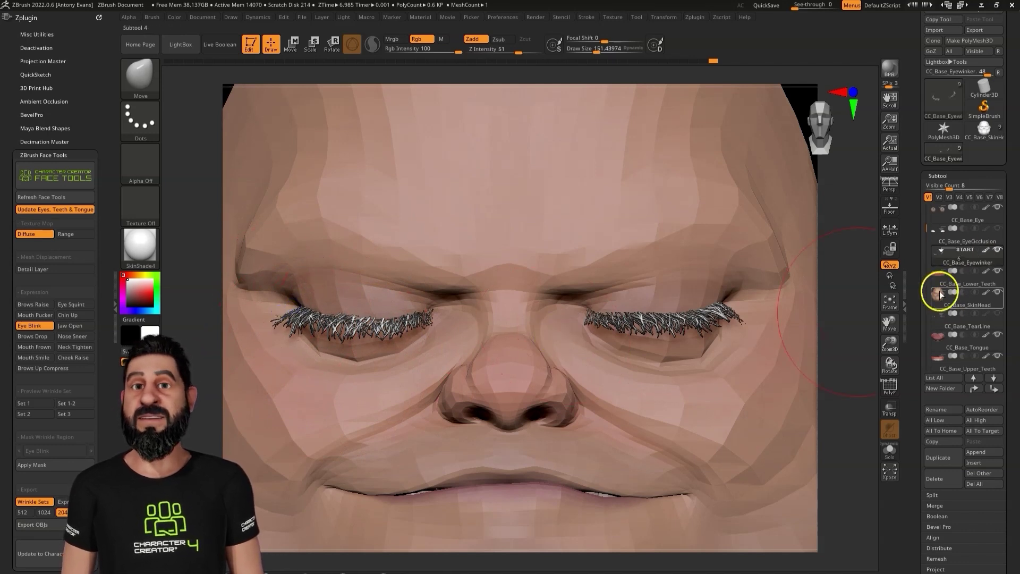
Step: Select the CC_Base_SkinHead subtool, activate Jaw Open and reshape the open mouth and jaw with the Move and Move Topological brushes
click(974, 292)
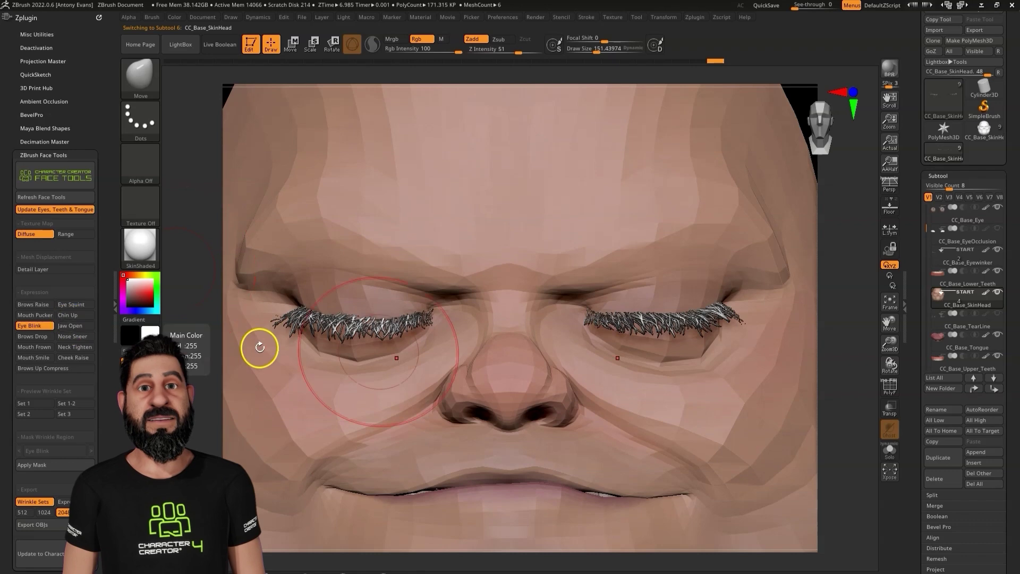
drag(896, 345, 967, 302)
click(68, 326)
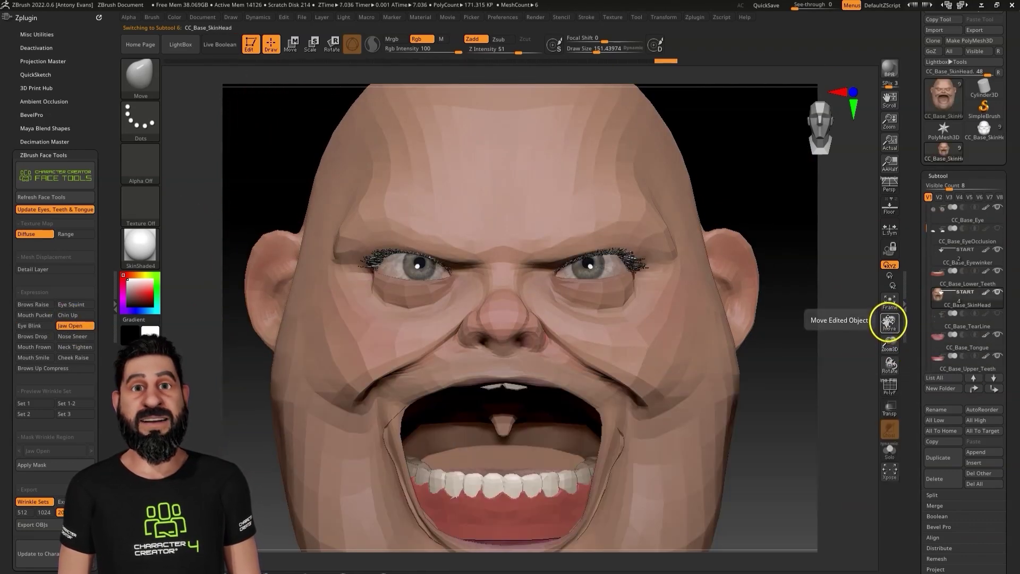
scroll(967, 340, down, 1)
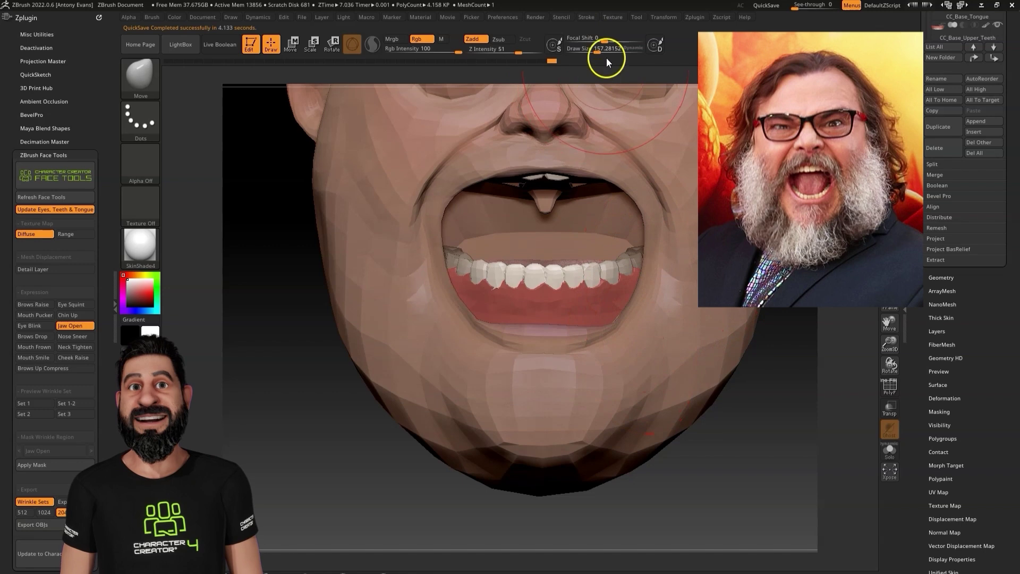
drag(598, 51, 593, 52)
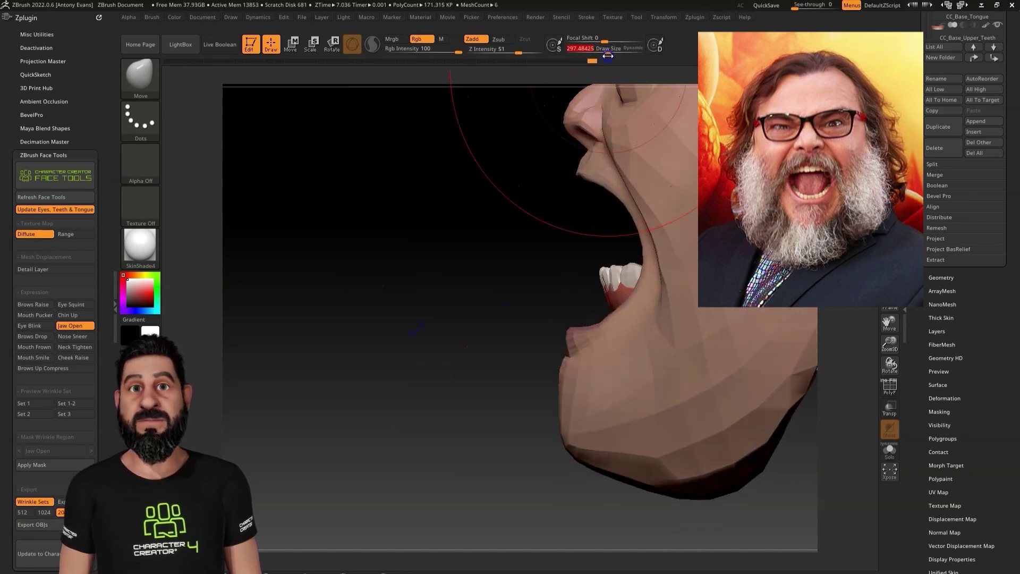
drag(478, 340, 671, 341)
drag(596, 52, 593, 54)
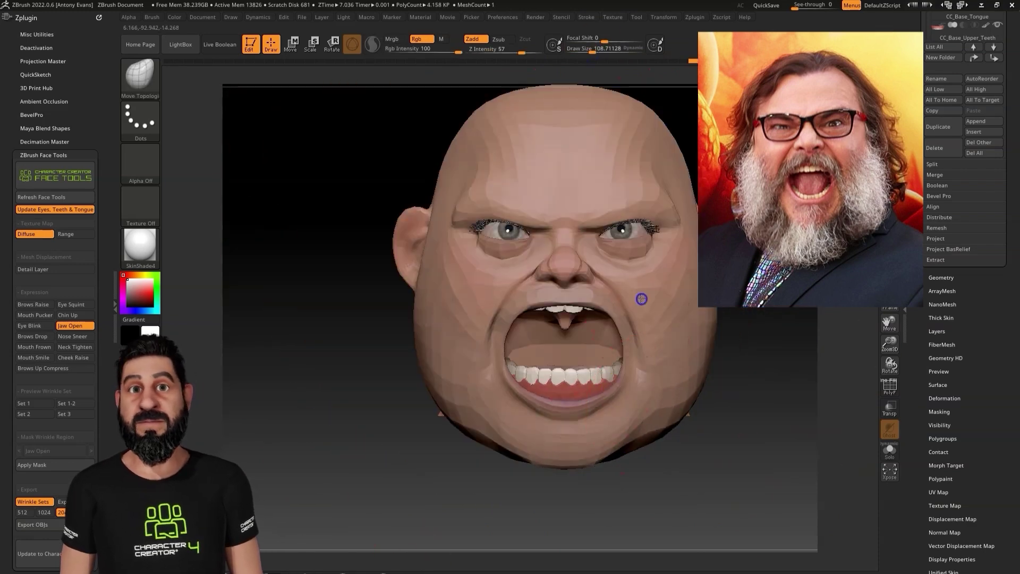
Step: Select the CC_Base_Lower_Teeth subtool and lower the teeth in the open jaw using the Move brush at draw size about 182
drag(998, 321, 983, 408)
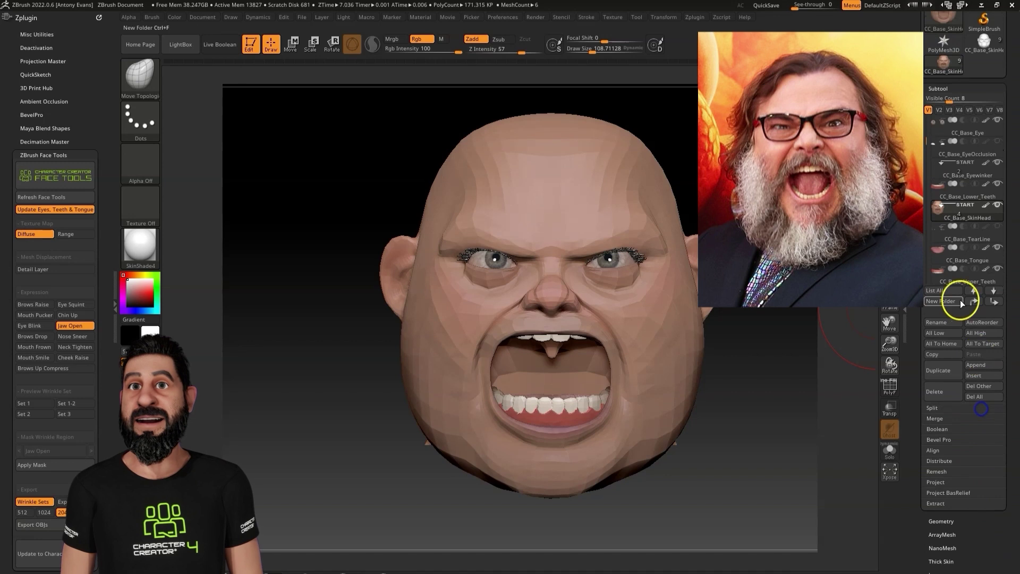
click(940, 184)
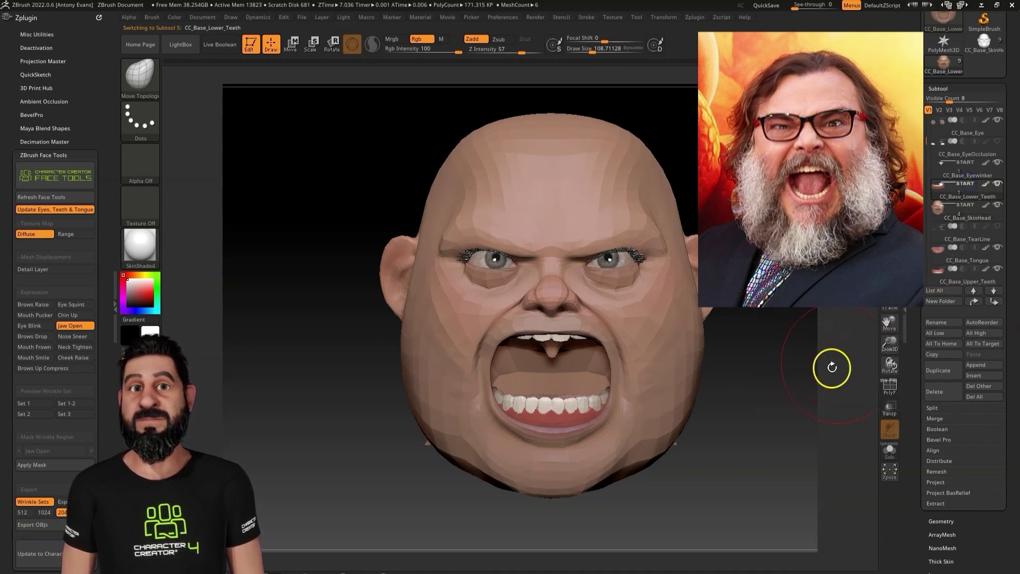
drag(593, 51, 600, 51)
key(b)
key(m)
key(v)
drag(566, 407, 572, 419)
mouse_move(510, 502)
mouse_down()
mouse_move(535, 481)
mouse_move(612, 473)
mouse_up()
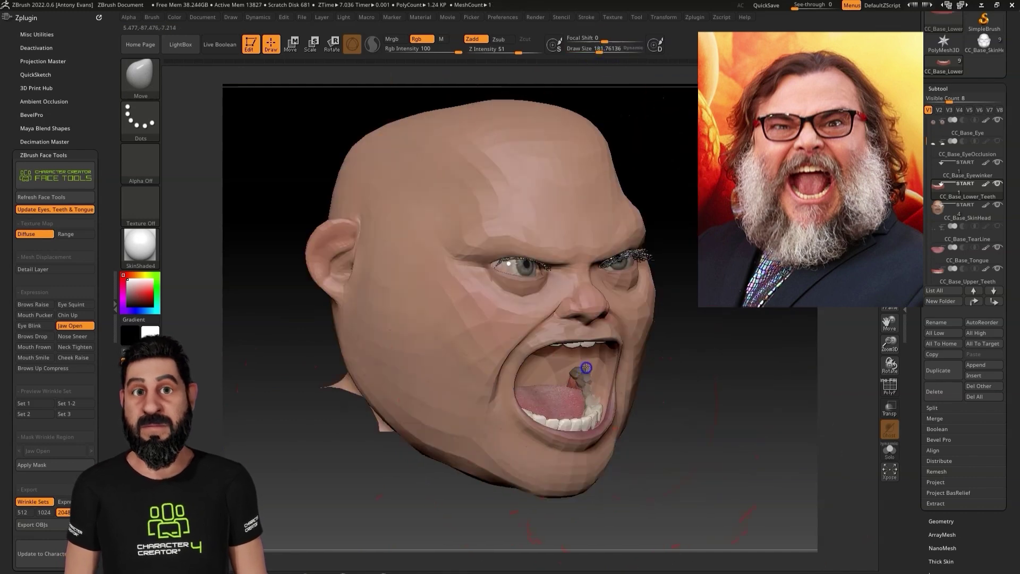
drag(744, 452, 675, 452)
Step: Select the CC_Base_Tongue subtool, fit the tongue to the open mouth, and reselect the CC_Base_SkinHead subtool
click(945, 261)
drag(734, 425, 661, 471)
click(952, 213)
drag(707, 340, 762, 333)
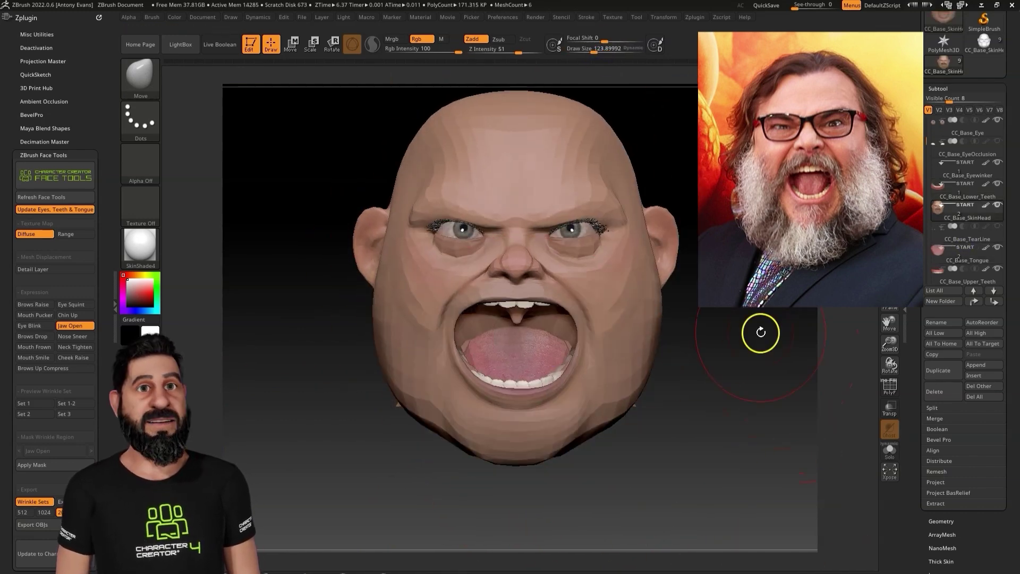
Step: Activate the Brows Drop expression and reshape the lowered brows and brow crease with the Move, Smooth and Move Topological brushes
click(38, 337)
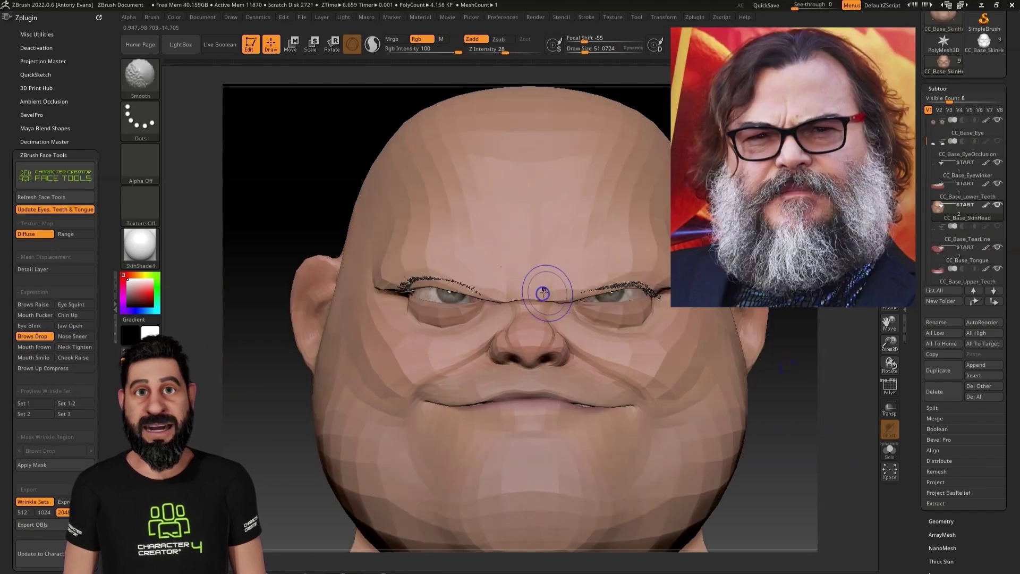
key(ctrl)
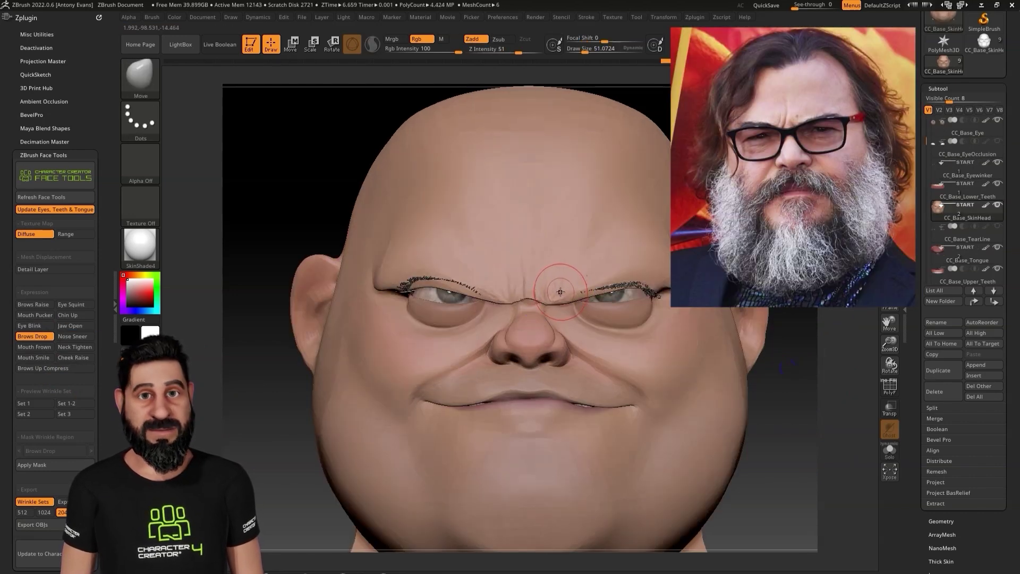
mouse_move(561, 292)
mouse_down()
mouse_move(539, 295)
mouse_move(555, 299)
mouse_up()
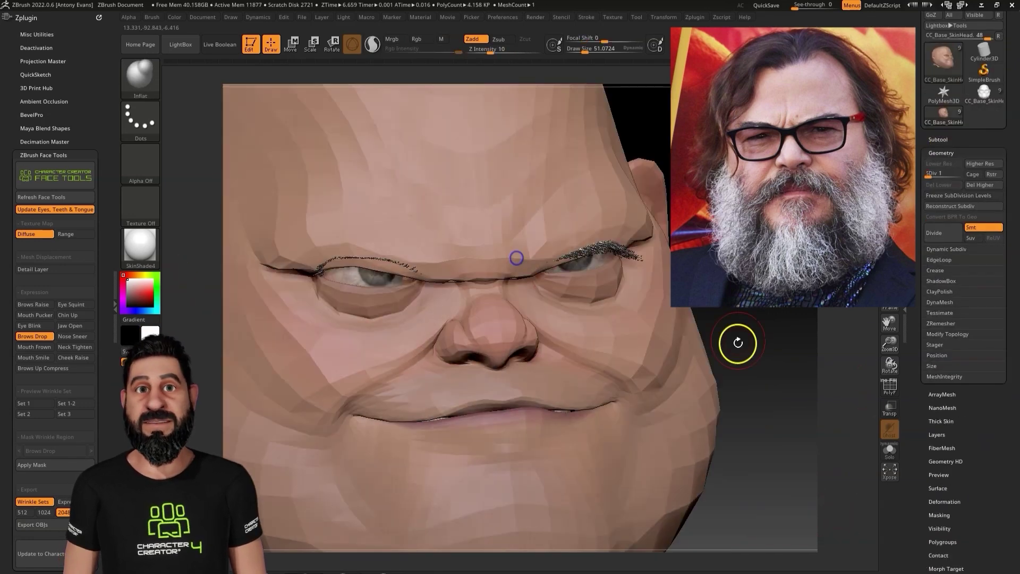
drag(738, 344, 574, 225)
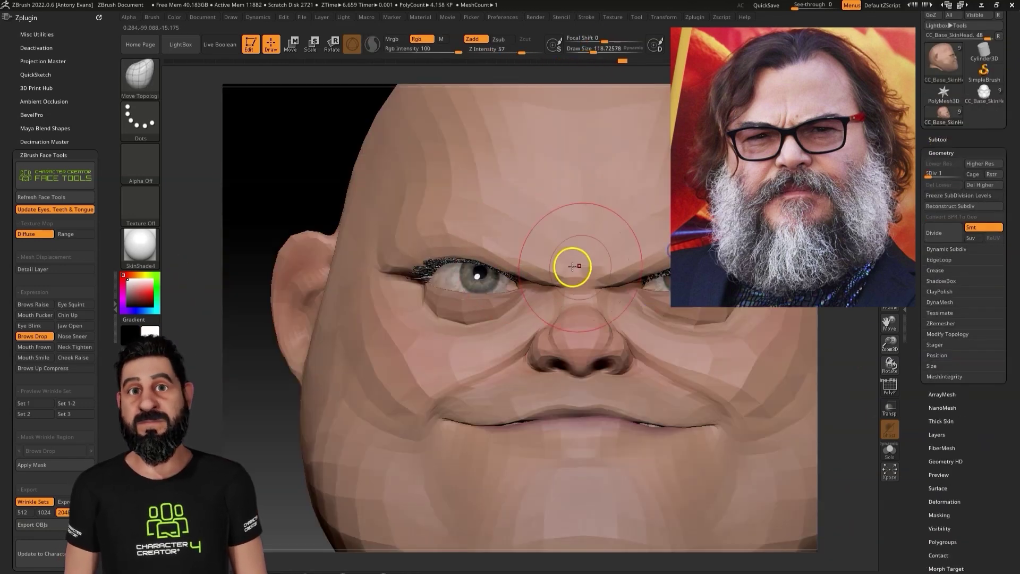
key(f)
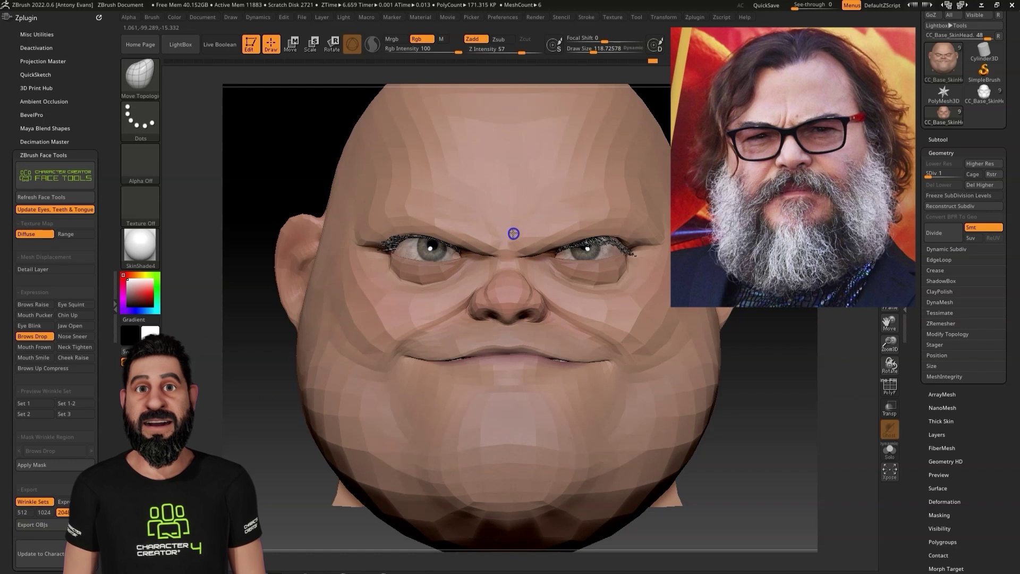
Step: Activate Nose Sneer, reshape the nostrils and nasolabial folds with Move Topological at draw sizes of about 42 to 86, and smooth the folds
click(33, 368)
click(74, 338)
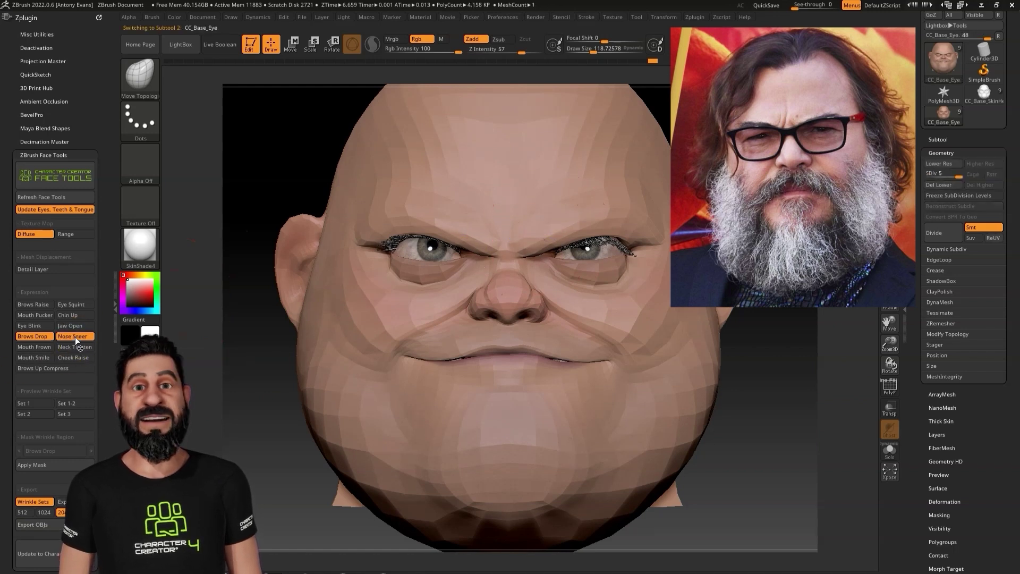
drag(570, 50, 591, 53)
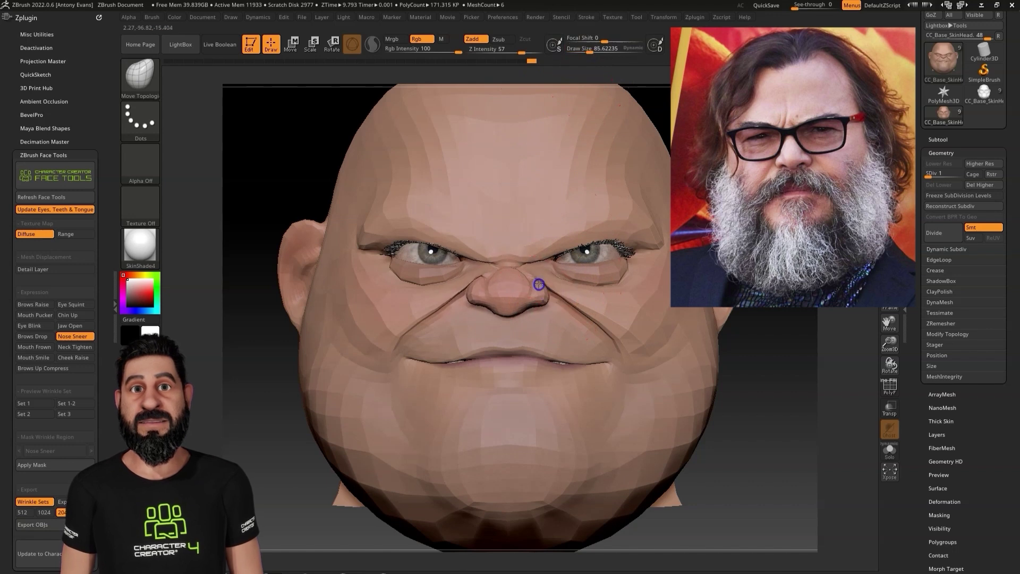
drag(588, 326, 575, 320)
drag(594, 51, 584, 52)
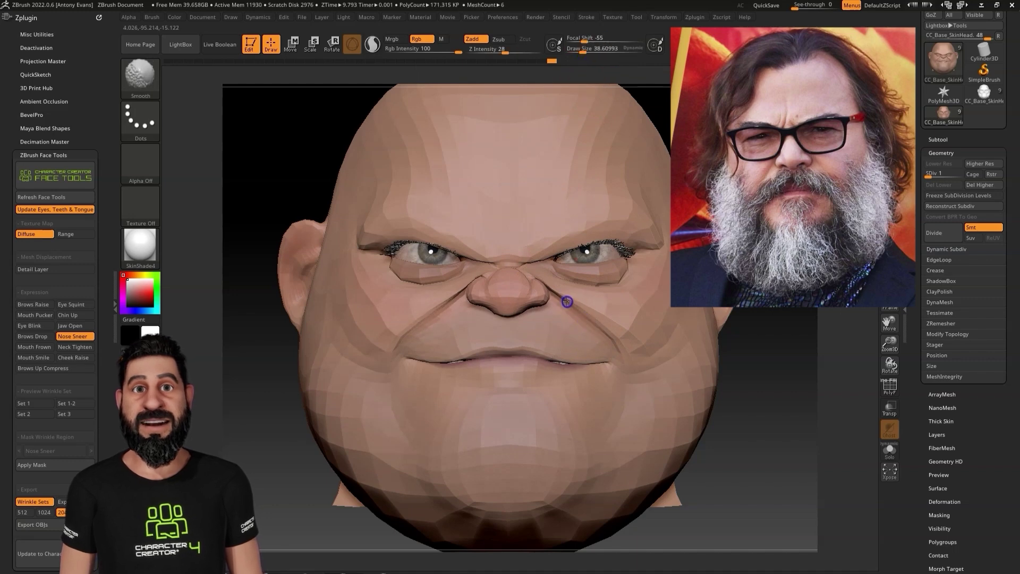
mouse_move(567, 302)
shift+mouse_down()
mouse_move(547, 287)
mouse_move(563, 297)
shift+mouse_up()
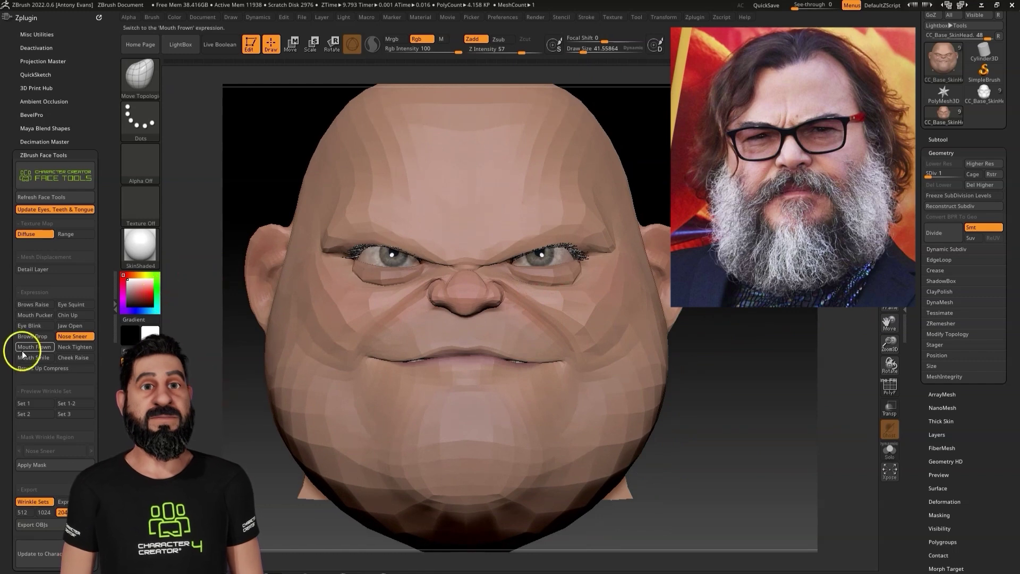
Step: Activate Mouth Frown and shape the downturned mouth and cheek folds with the Move Topological brush at draw sizes of about 69 to 95
click(23, 351)
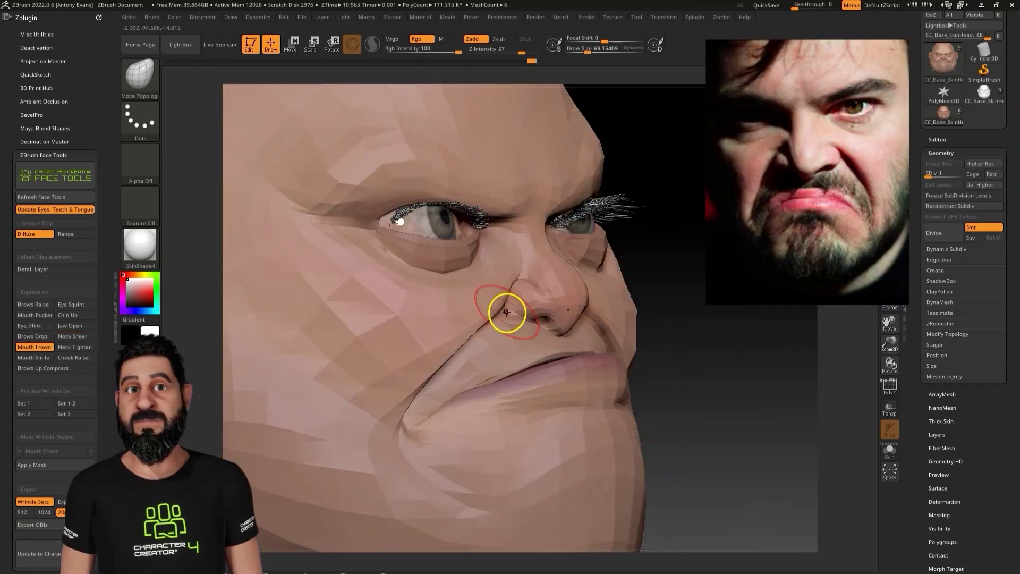
drag(691, 425, 789, 426)
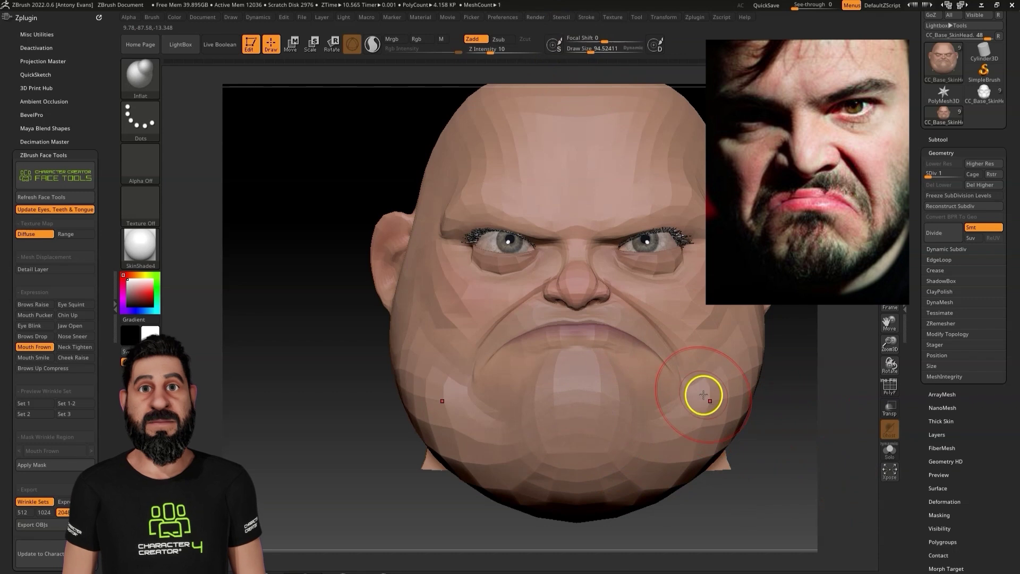
key(b)
key(m)
key(t)
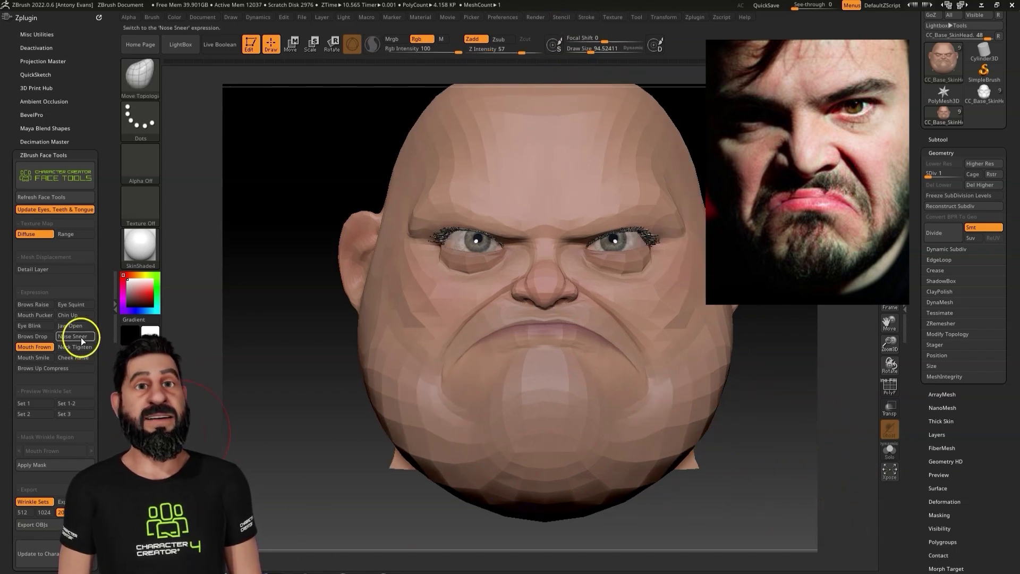
Step: Activate the Neck Tighten expression and adjust the area below the jaw with the Move Topological brush
click(78, 347)
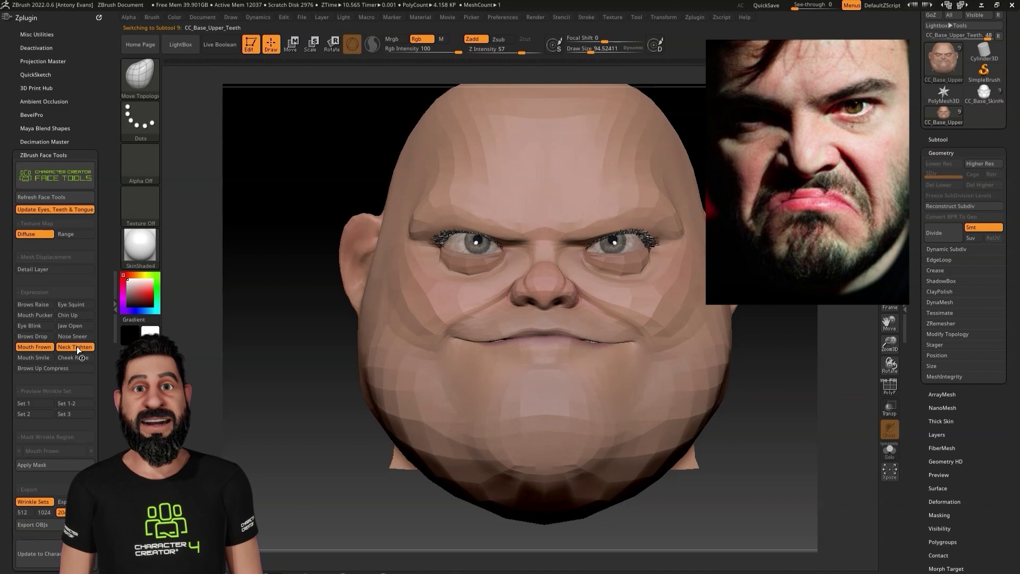
mouse_move(736, 460)
mouse_down()
mouse_move(727, 397)
mouse_move(734, 471)
mouse_up()
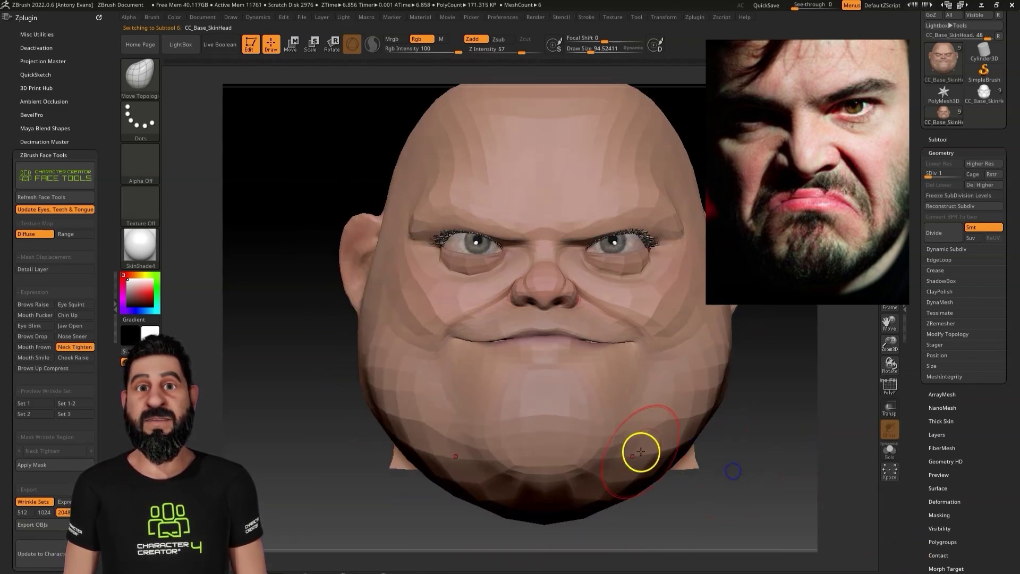
Step: Reshape the cheeks and mouth in the Mouth Smile expression, and work on the brows in Brows Up Compress with Move Topological
click(37, 357)
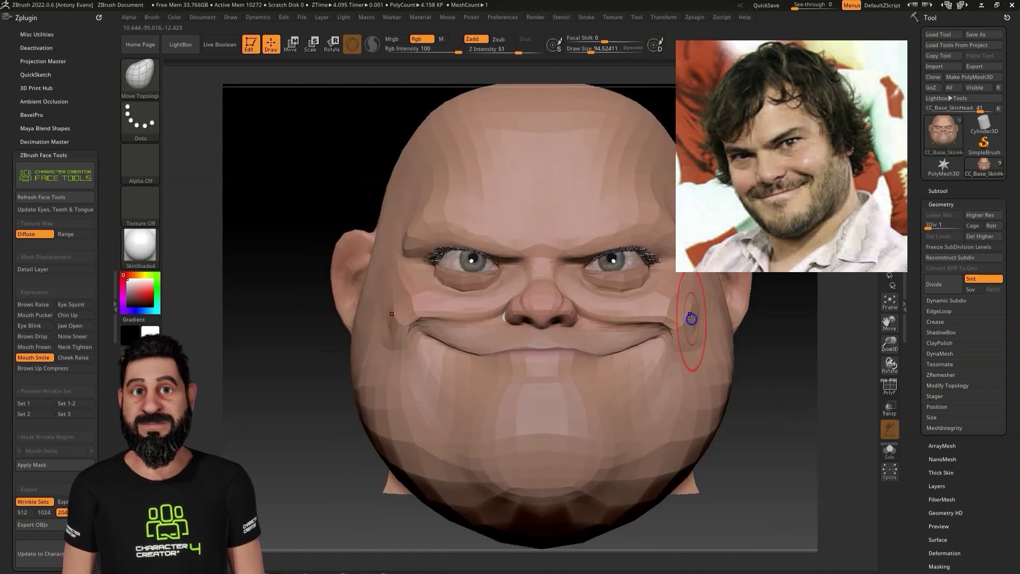
alt+drag(709, 500, 774, 508)
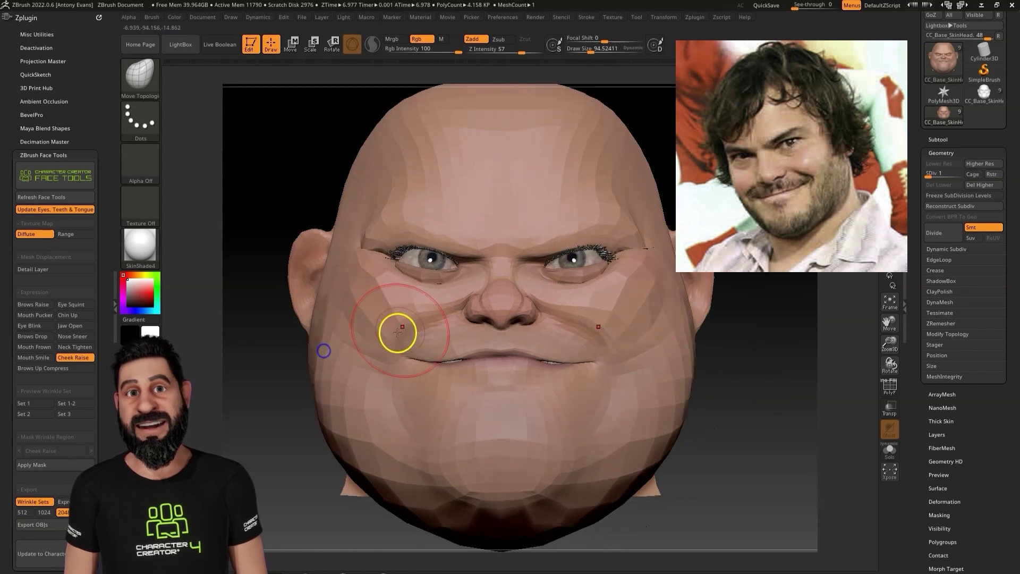
click(59, 368)
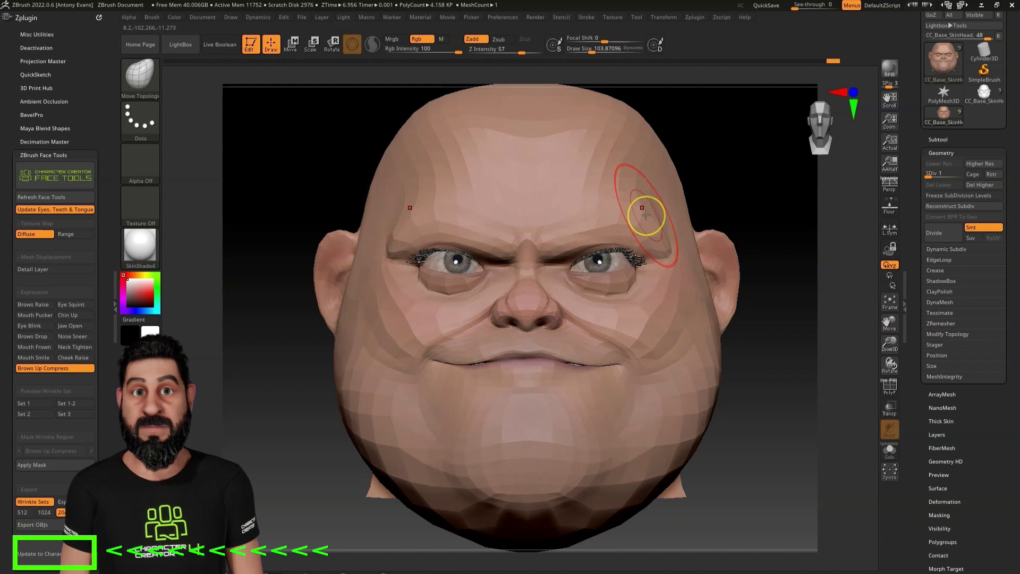
Step: Send only the expression morphs of all expressions to Character Creator, with Base Update and Wrinkle > Normal turned off
click(330, 92)
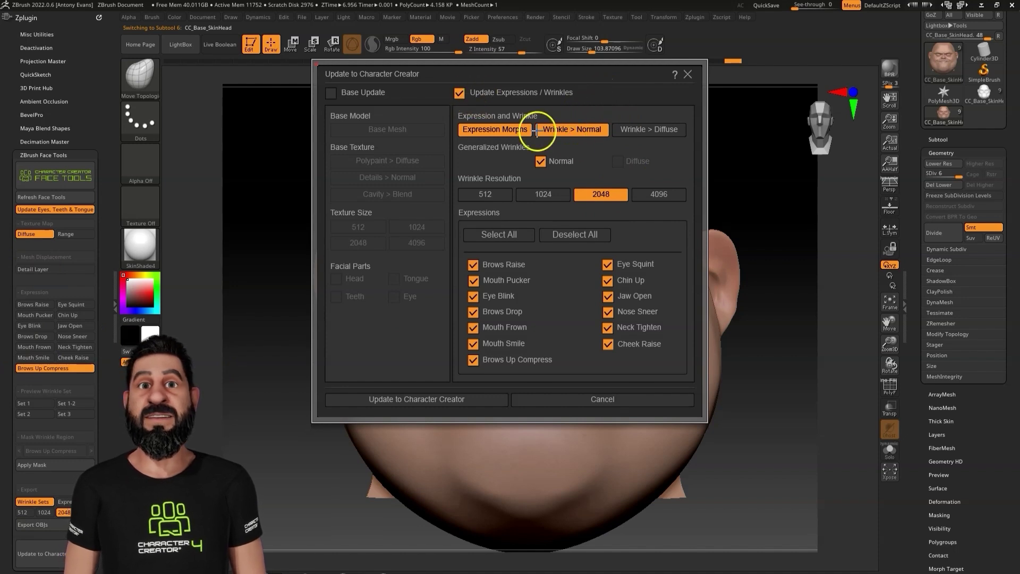
click(574, 129)
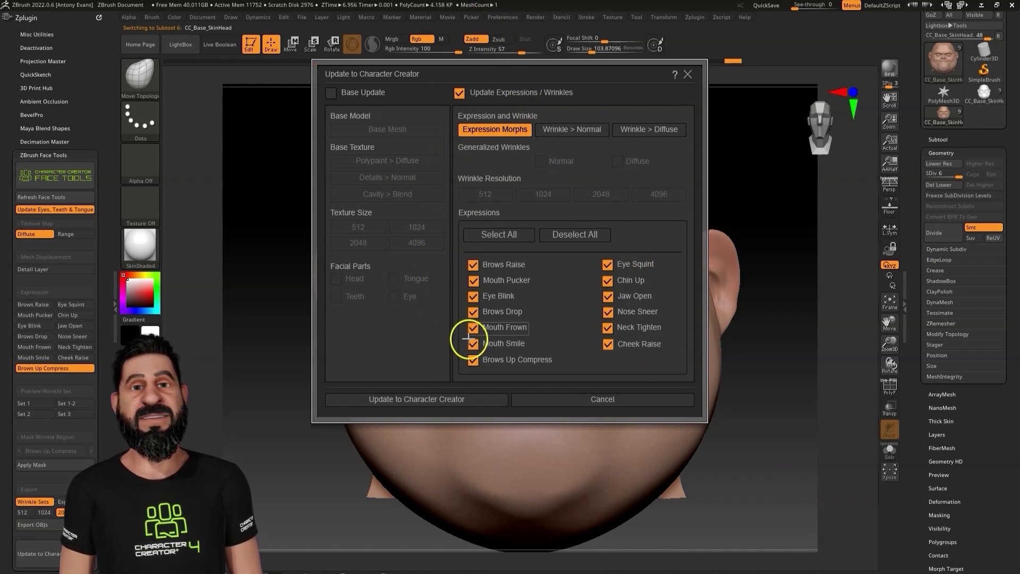
click(456, 398)
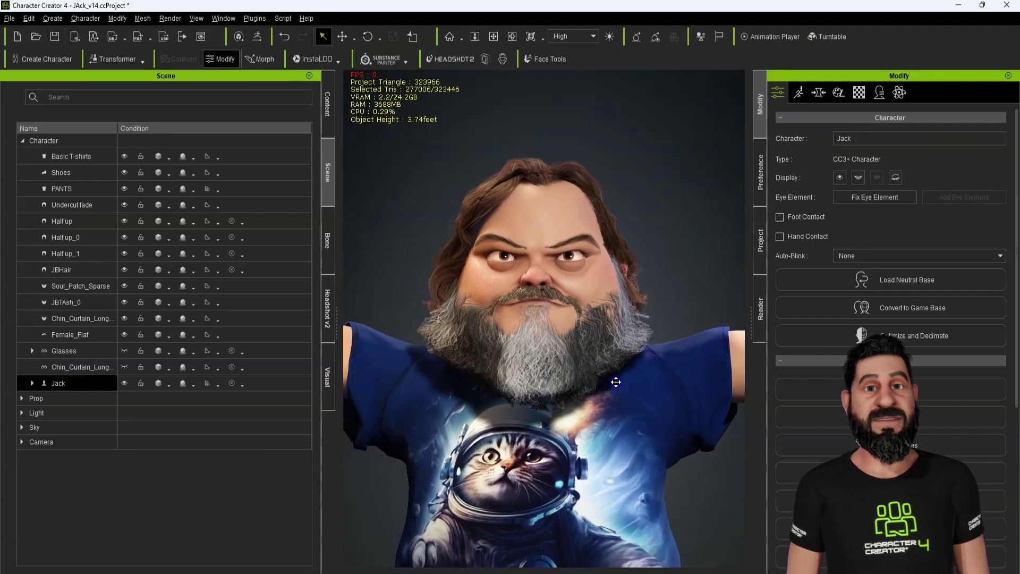
Step: In Character Creator 4, open the Facial Profile Editor for the selected character and dock it above the Scene list
middle_drag(616, 382, 620, 381)
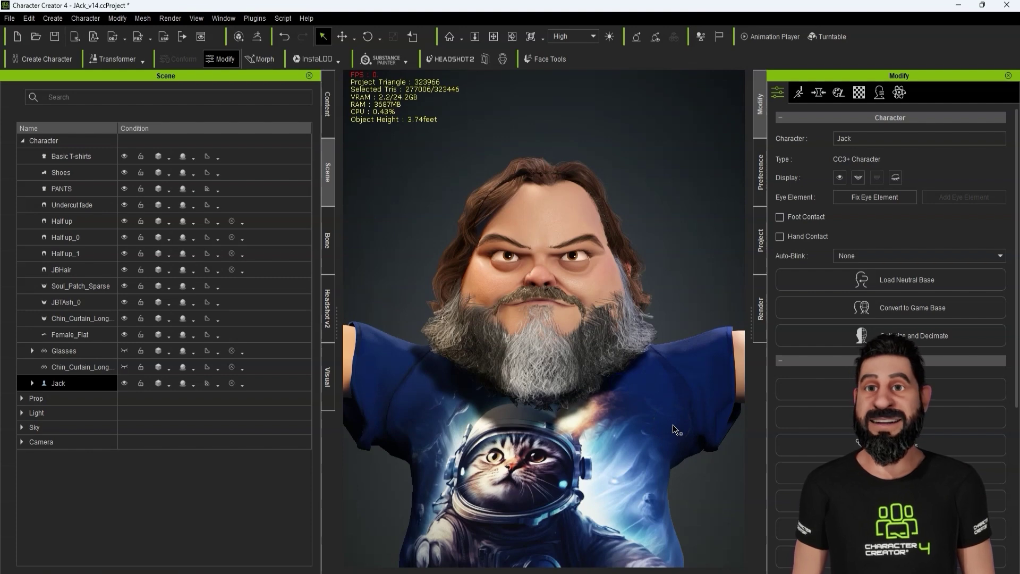
click(798, 93)
click(885, 283)
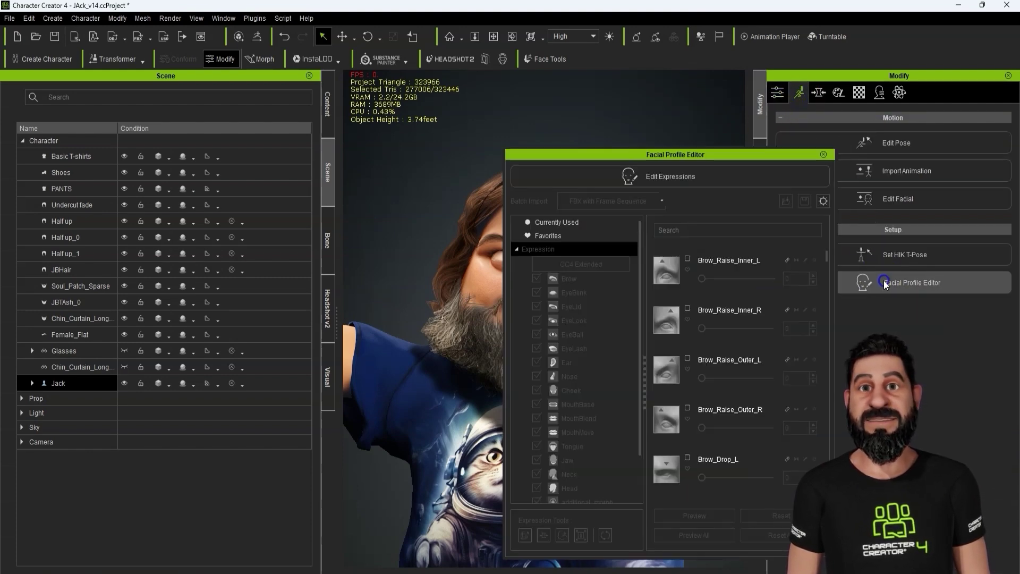
drag(713, 155, 253, 98)
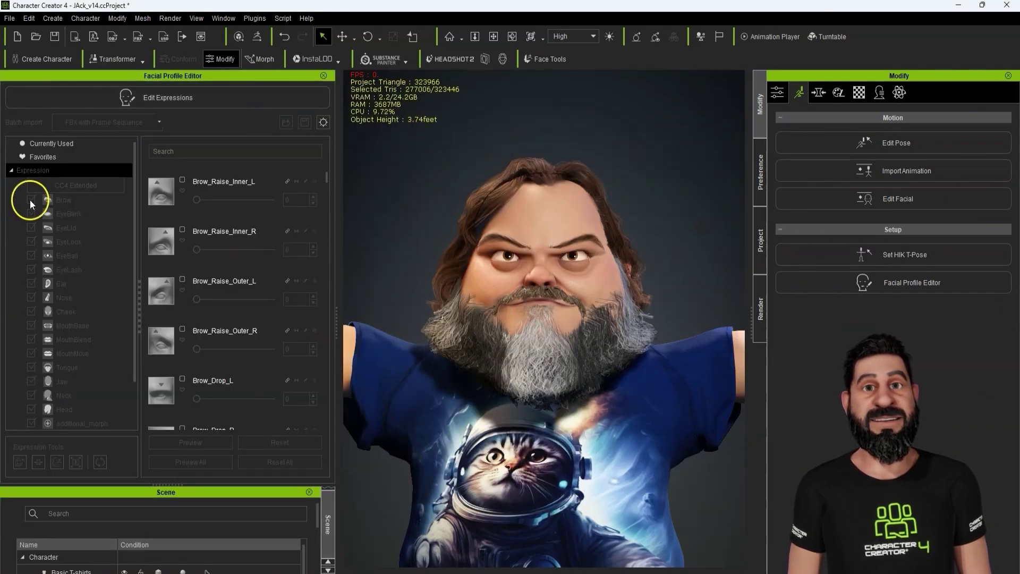
Step: Test the Jaw_Open and MouthBase expression sliders on the character and return them to 0
click(87, 382)
drag(205, 201, 184, 219)
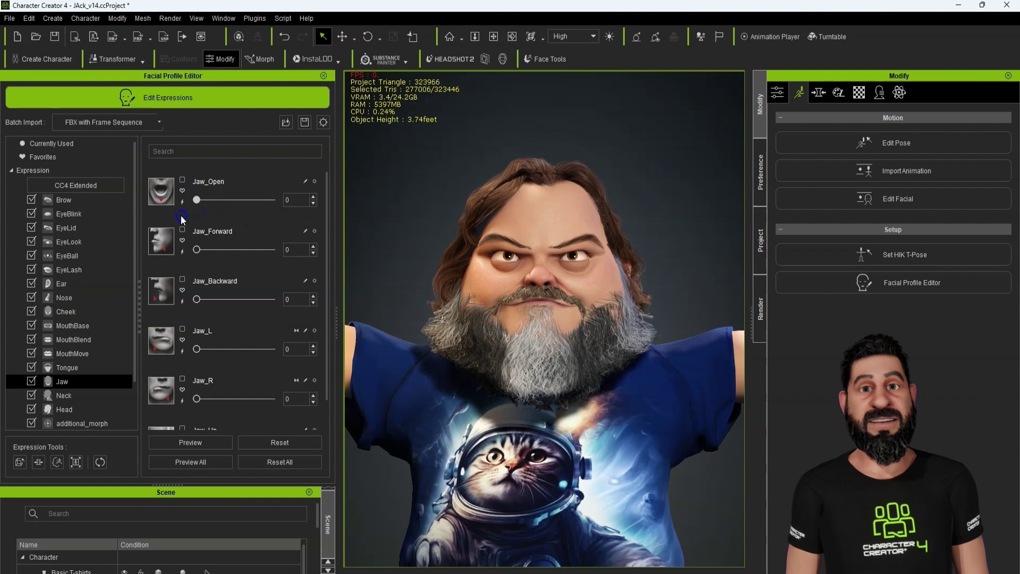
click(100, 343)
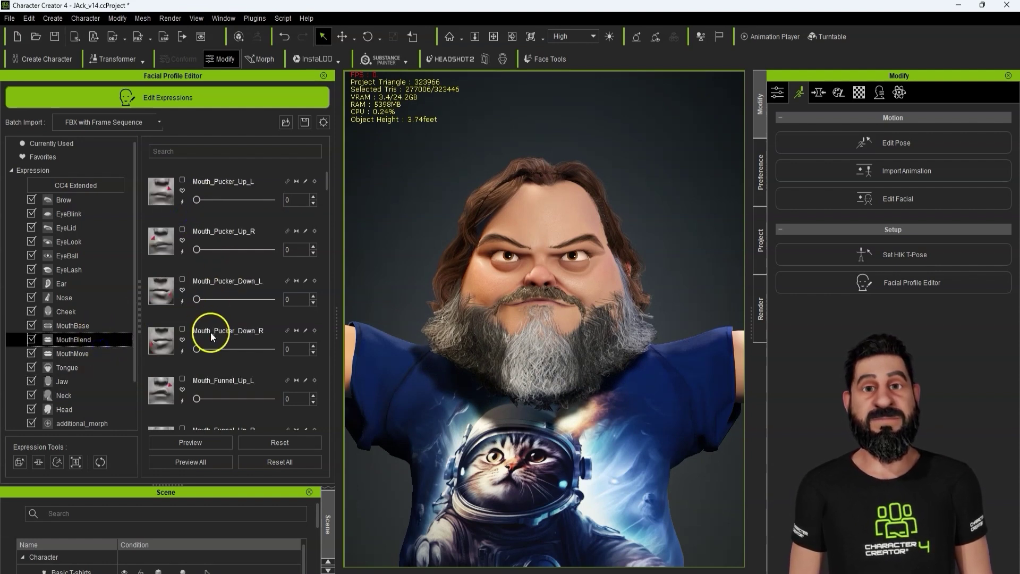
click(105, 326)
mouse_move(196, 201)
mouse_down()
mouse_move(285, 209)
mouse_move(189, 207)
mouse_up()
mouse_move(197, 399)
mouse_down()
mouse_move(274, 400)
mouse_move(197, 399)
mouse_up()
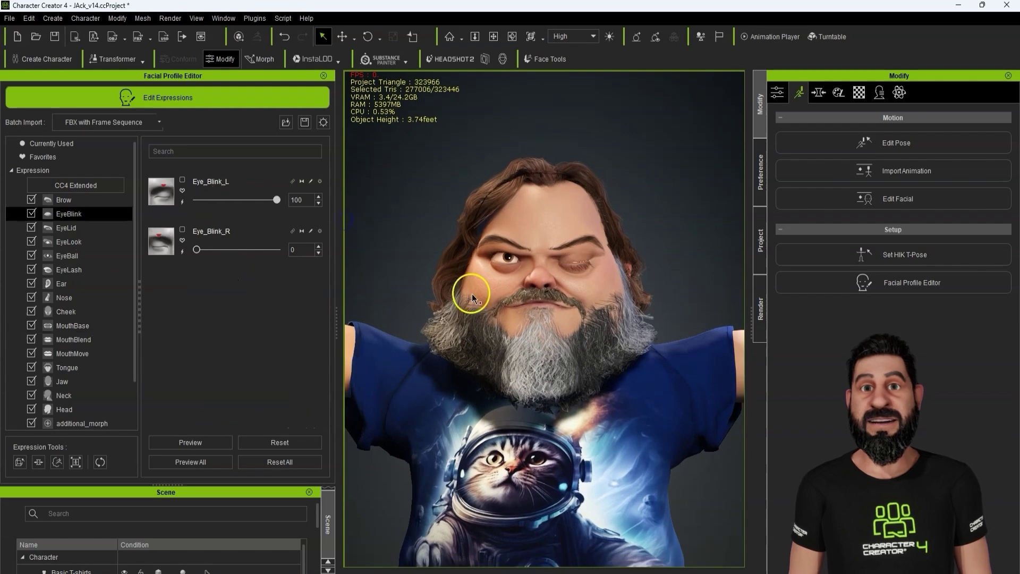
Step: Inspect the closed eyelid up close at Eye_Blink_L 100, then return the slider to 0
scroll(596, 281, up, 5)
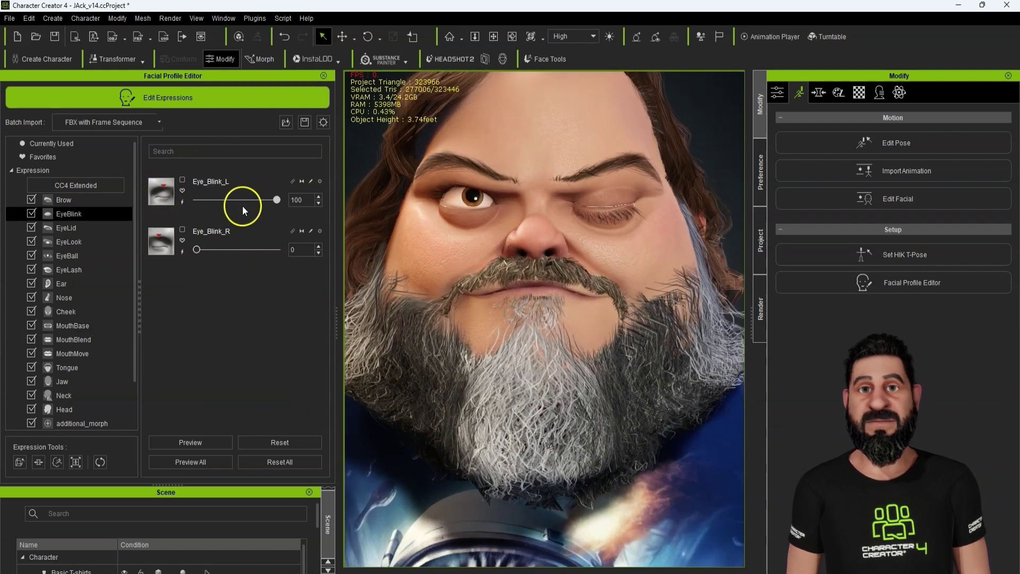
drag(270, 202, 164, 194)
scroll(471, 283, down, 5)
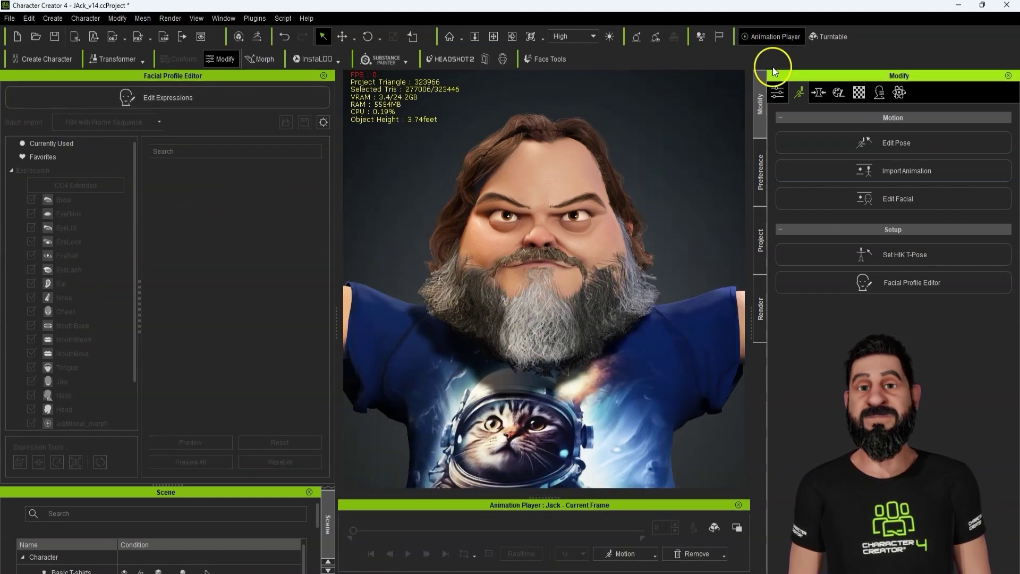
Step: Play the Dramatic_Male wrinkle check motion on the character, pause it and scrub further along the timeline to examine the expressions
click(656, 555)
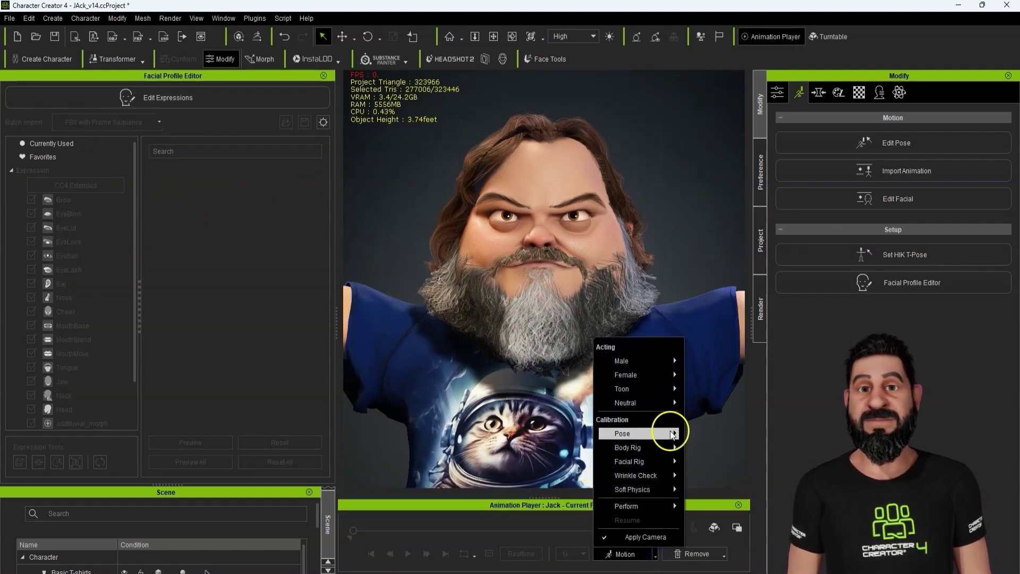
mouse_move(648, 488)
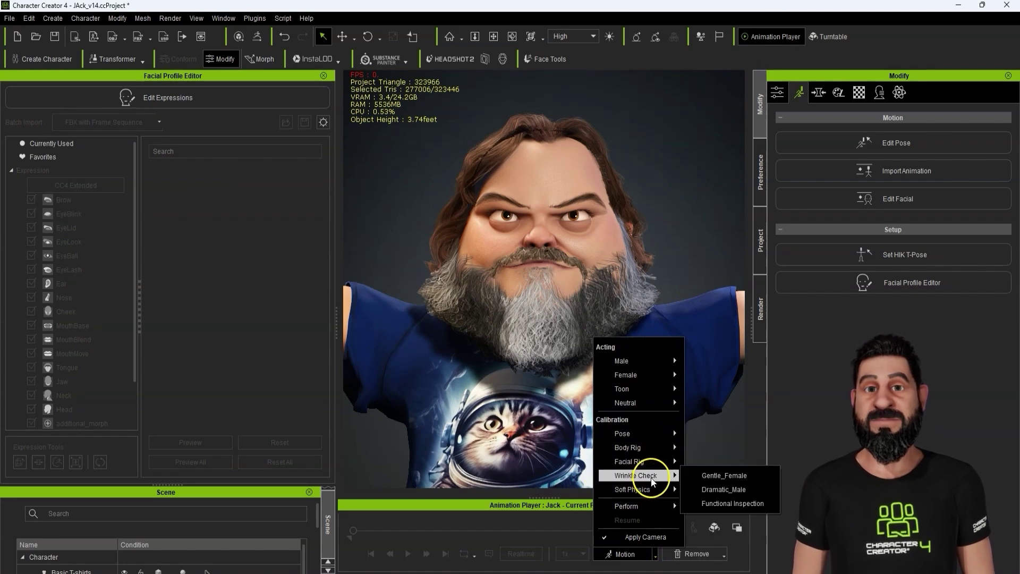
click(703, 488)
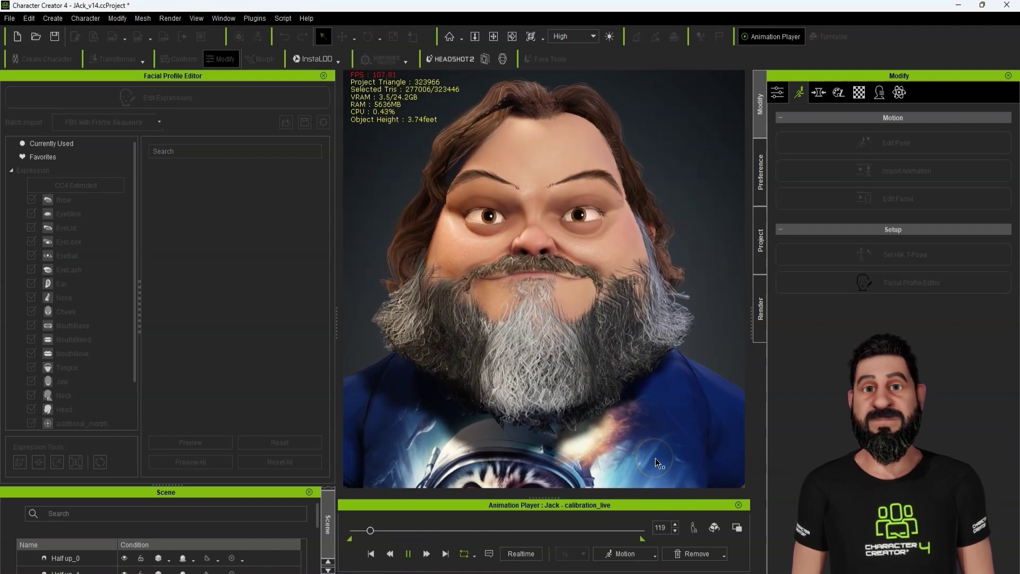
scroll(629, 412, down, 3)
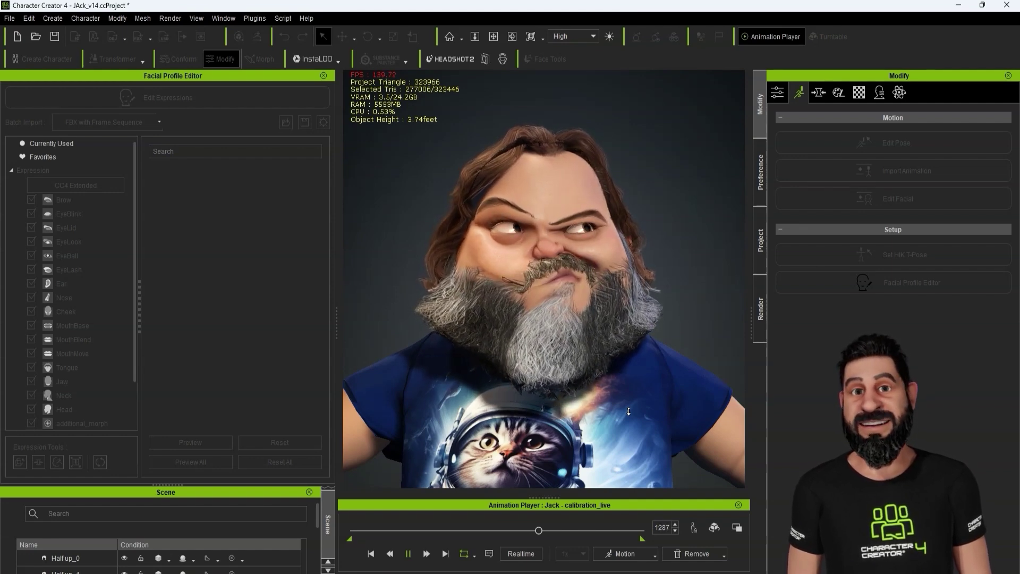
key(space)
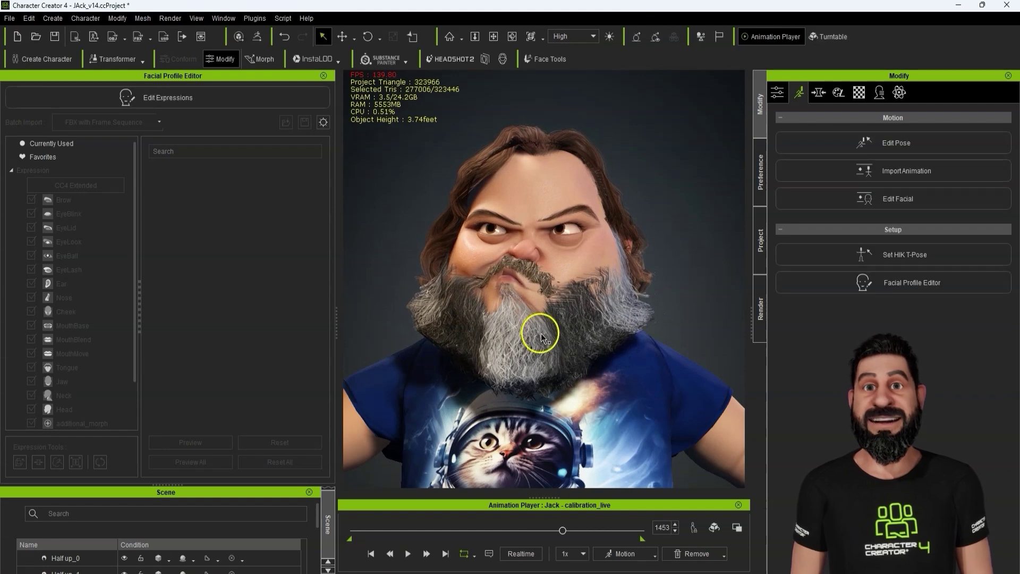
drag(563, 531, 627, 540)
Step: Start editing expressions, set the four linked Brow_Raise sliders to 70 and overwrite their expressions with the current shape
click(124, 98)
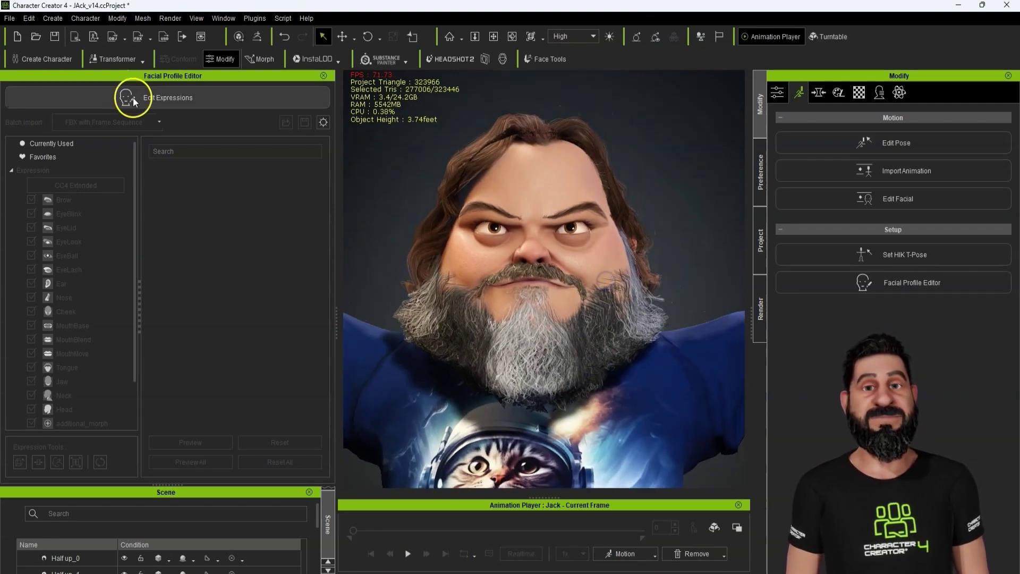
click(92, 204)
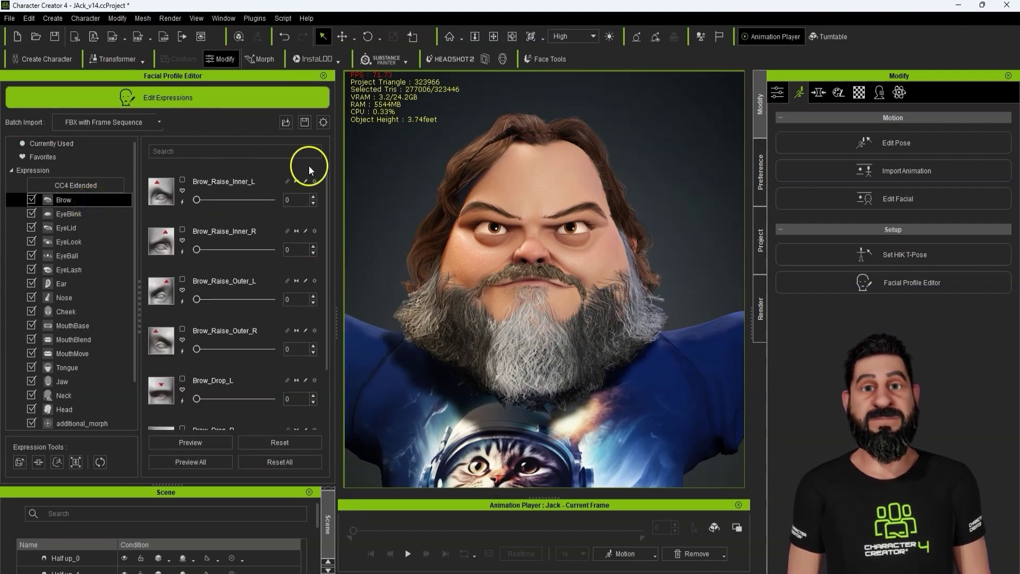
click(287, 182)
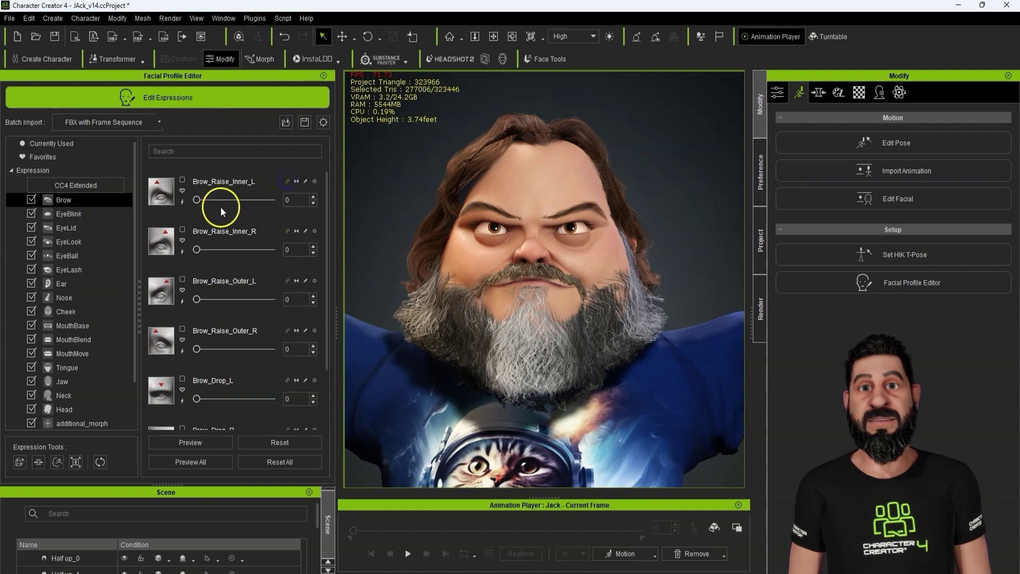
drag(197, 200, 248, 201)
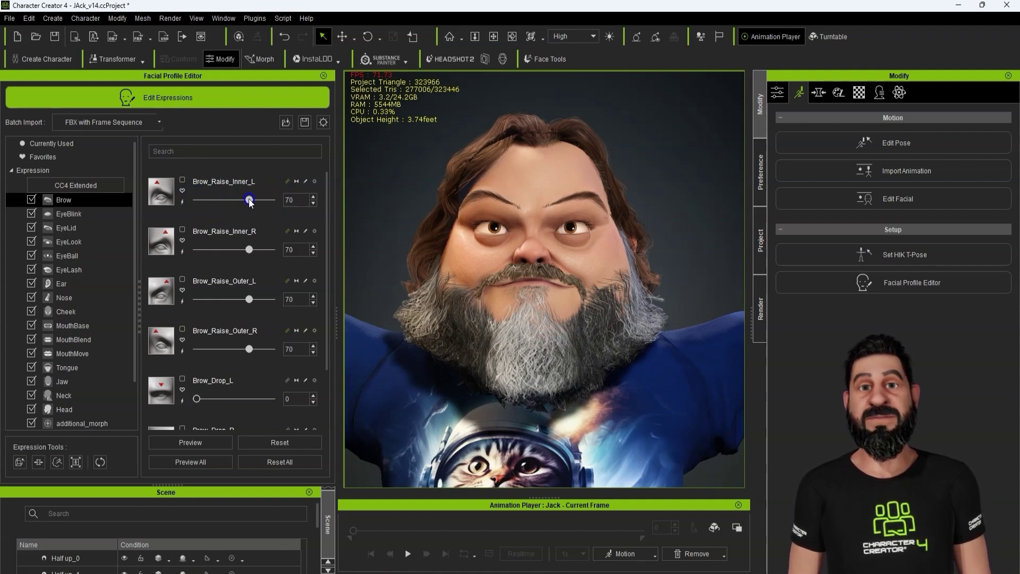
click(183, 201)
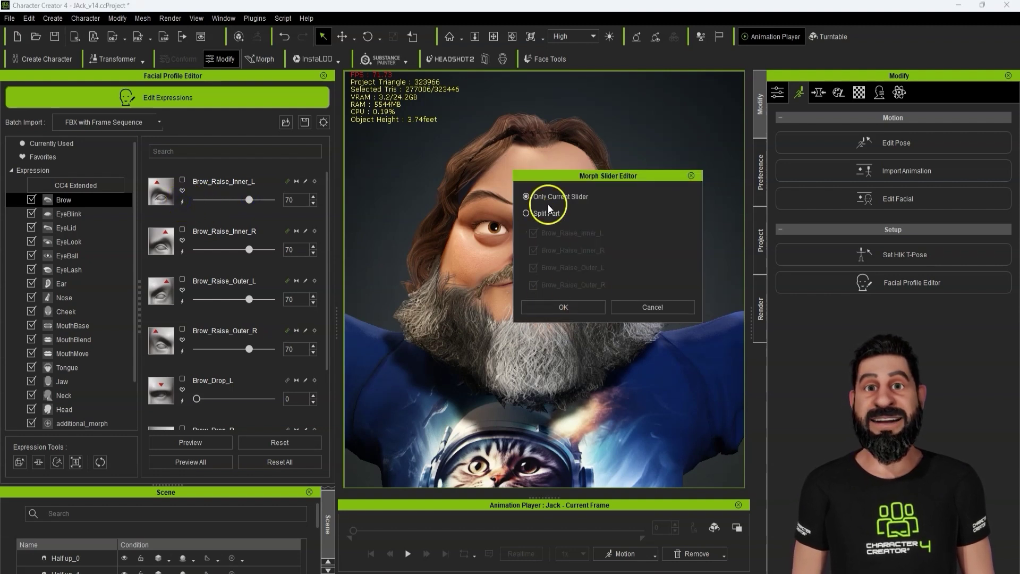
click(565, 308)
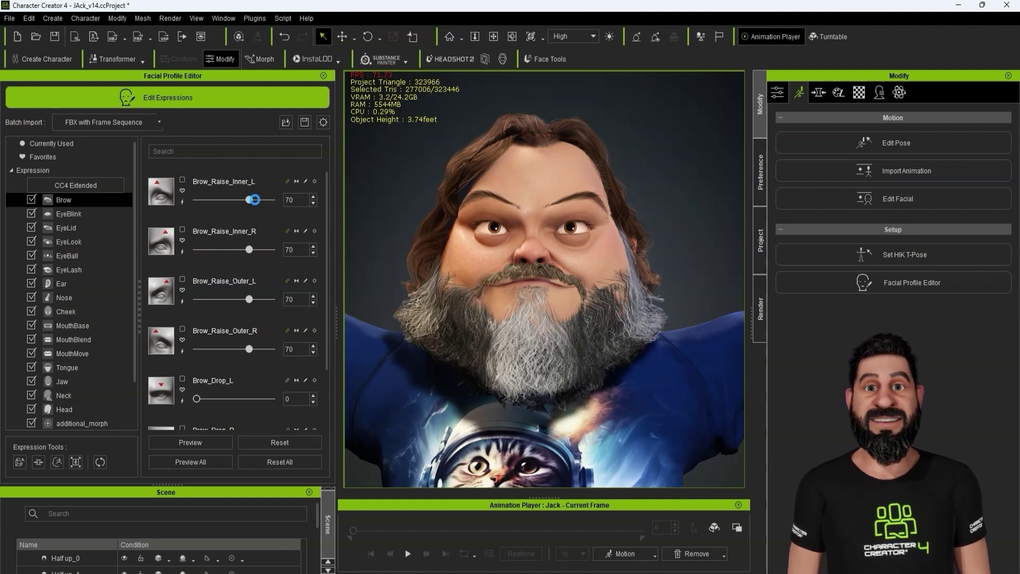
Step: Set the linked Brow_Drop sliders to 70 with Brow_Compress at 0, and overwrite Brow_Drop_L and Brow_Drop_R as split parts
drag(250, 288, 262, 287)
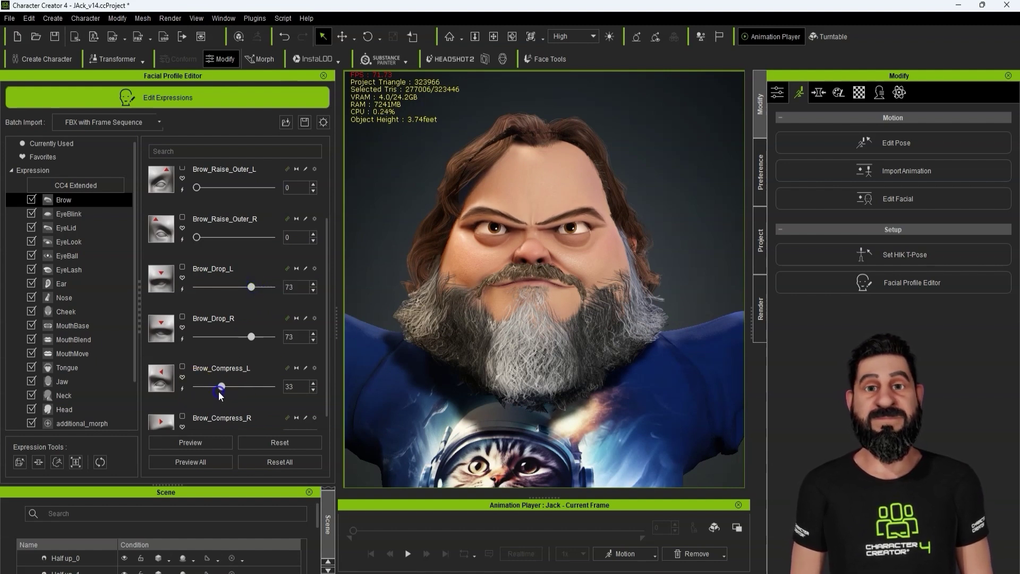
drag(256, 290, 236, 296)
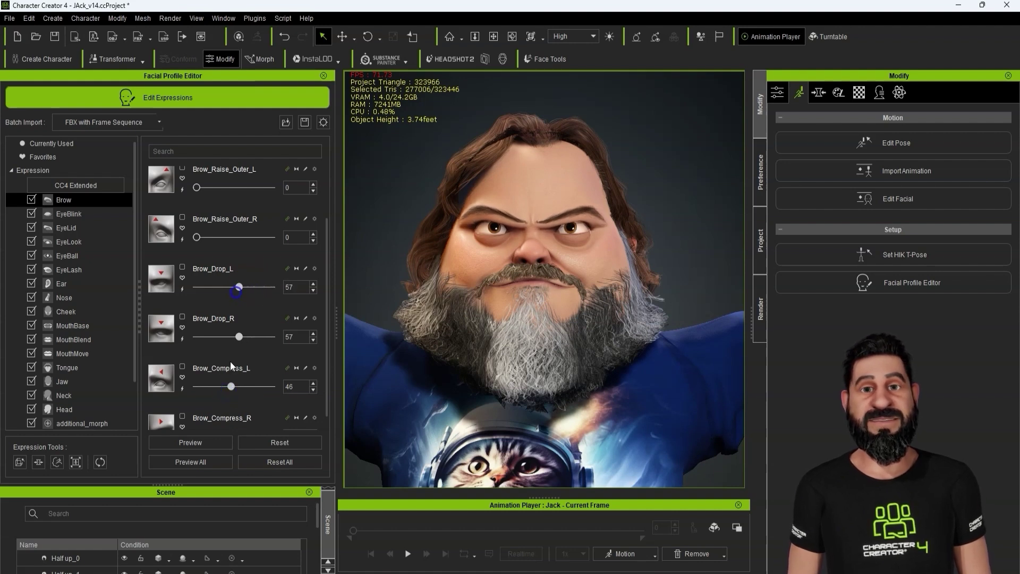
drag(242, 290, 250, 292)
drag(242, 389, 216, 388)
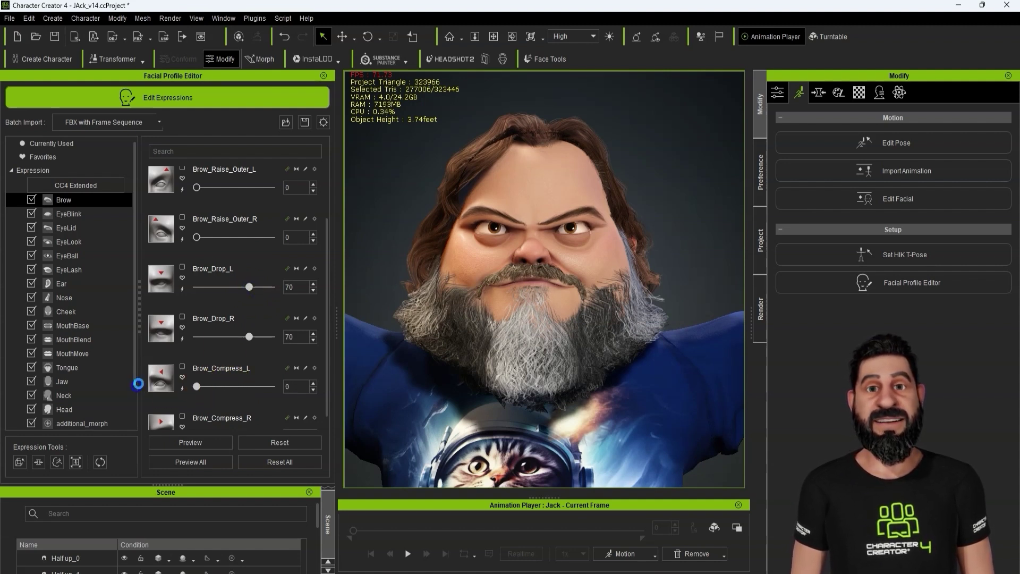
click(183, 339)
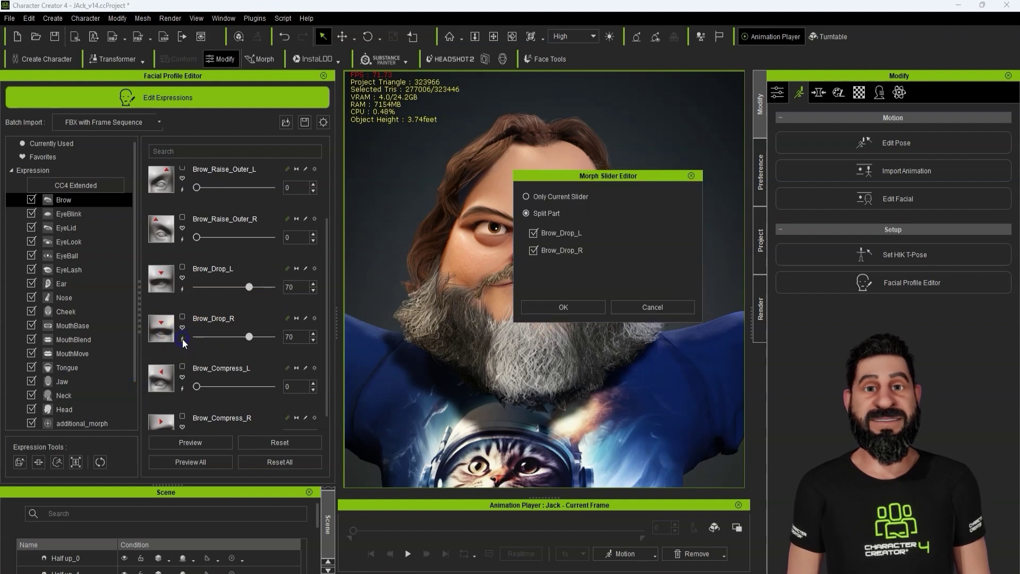
click(552, 309)
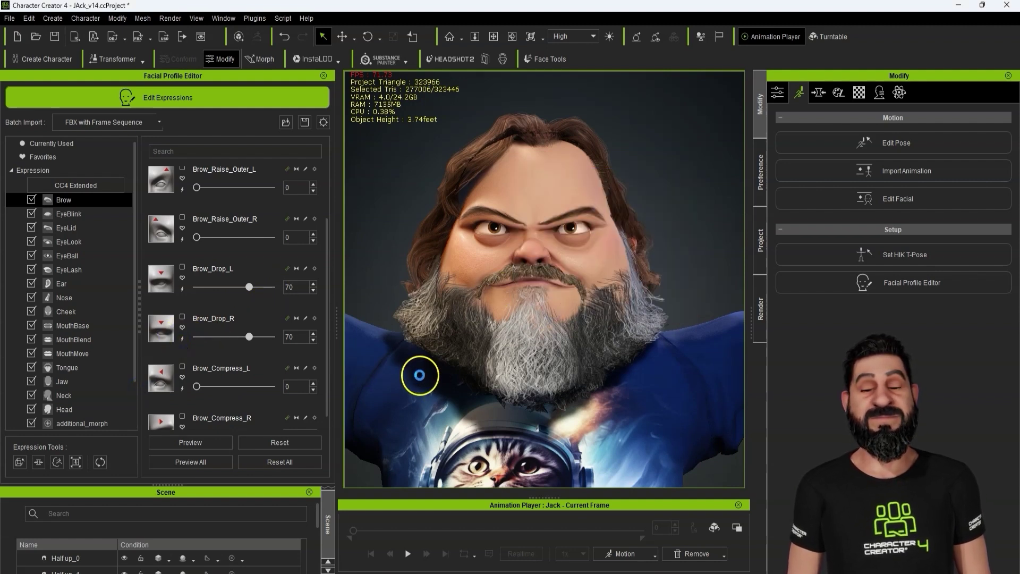
Step: Set the Brow_Compress sliders to 45, return Brow_Drop to 0 and overwrite the Brow_Compress expressions
drag(218, 390, 231, 395)
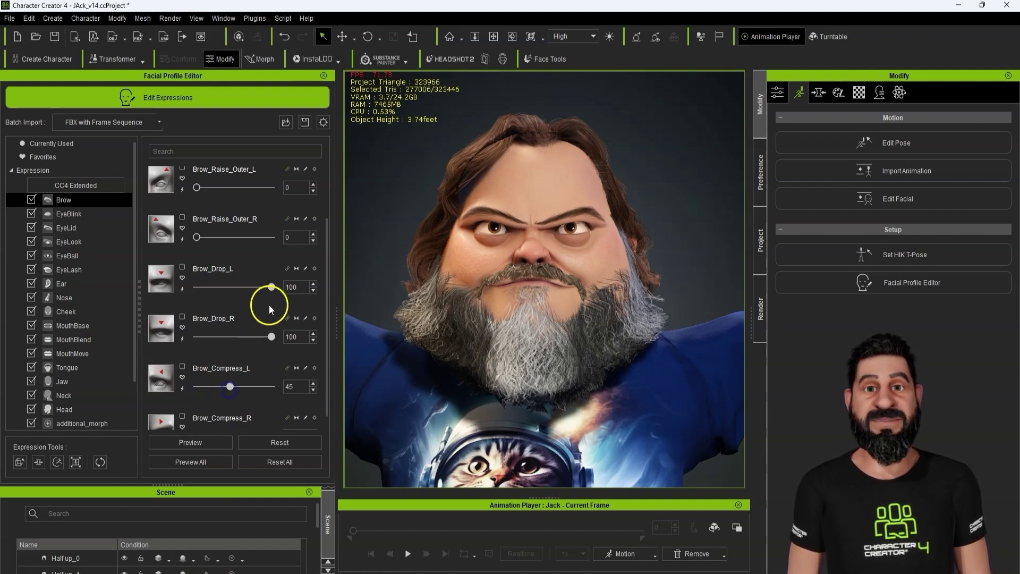
click(286, 268)
drag(271, 287, 176, 299)
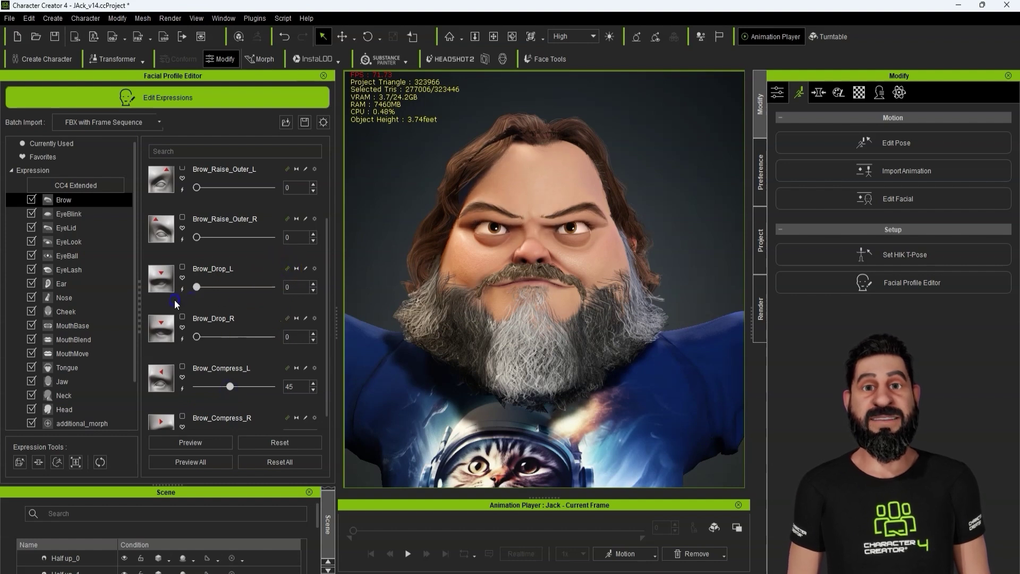
scroll(251, 355, down, 1)
click(182, 355)
key(Return)
Step: Set the linked Eye_Blink_L and Eye_Blink_R sliders to 100 and open the character's mesh for editing around the closed eyes
click(83, 213)
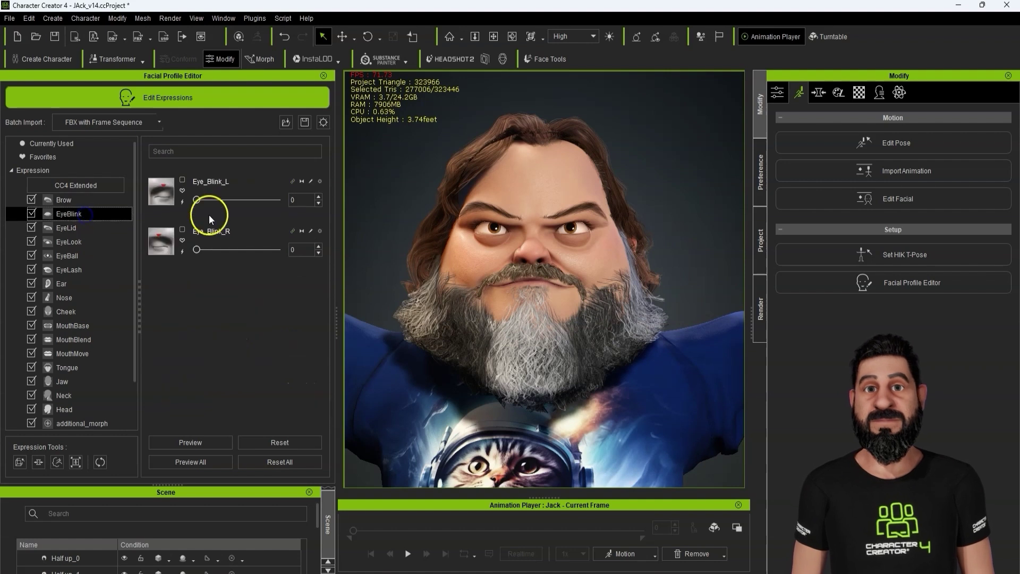
click(292, 181)
drag(197, 200, 292, 203)
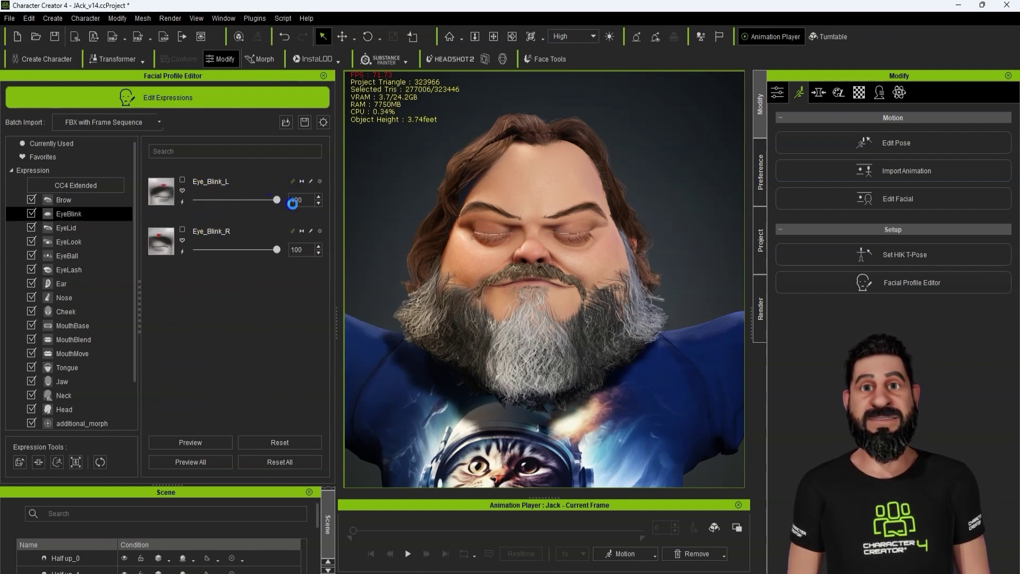
click(779, 92)
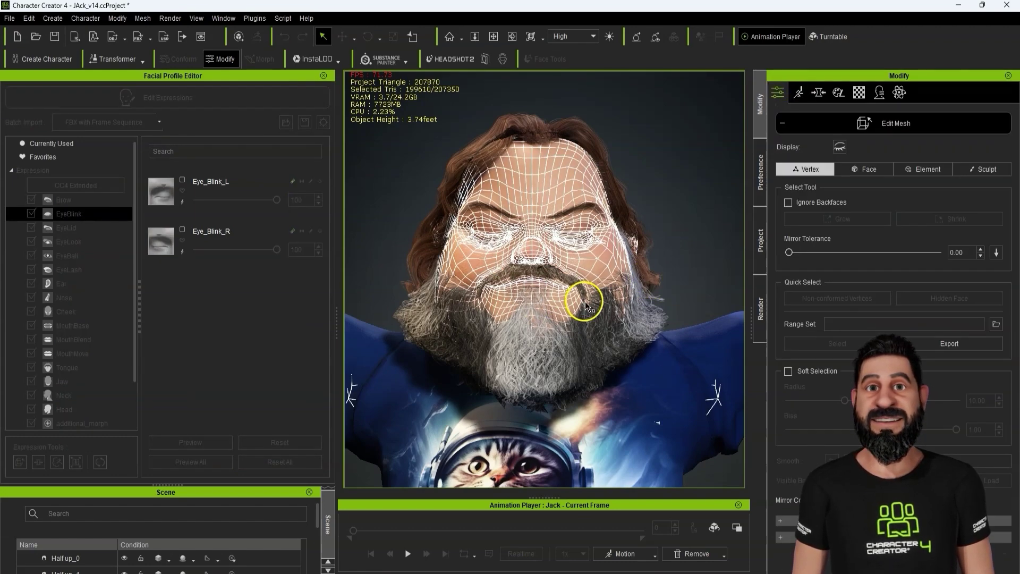
scroll(586, 301, up, 6)
alt+drag(585, 301, 575, 295)
scroll(574, 295, up, 6)
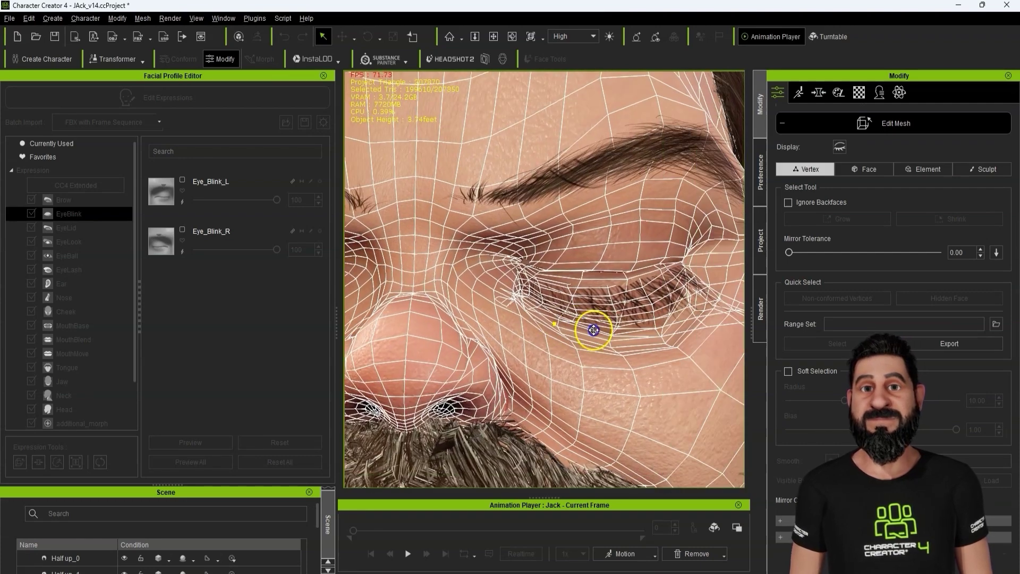
Step: Select the eyelash elements, reposition them on the closed lids and overwrite the Eye_Blink expressions with the edited shape
click(861, 168)
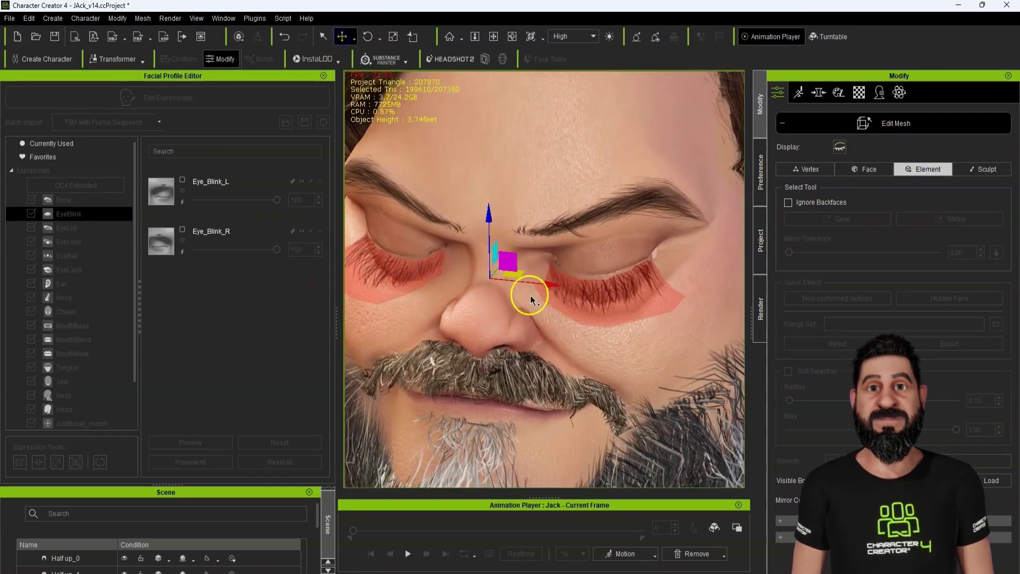
key(r)
click(342, 36)
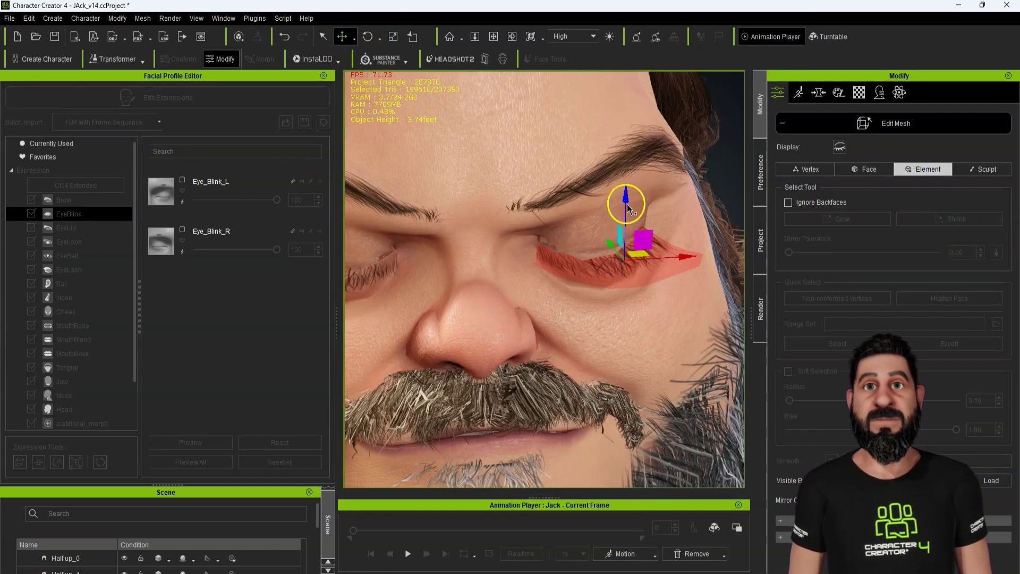
key(1)
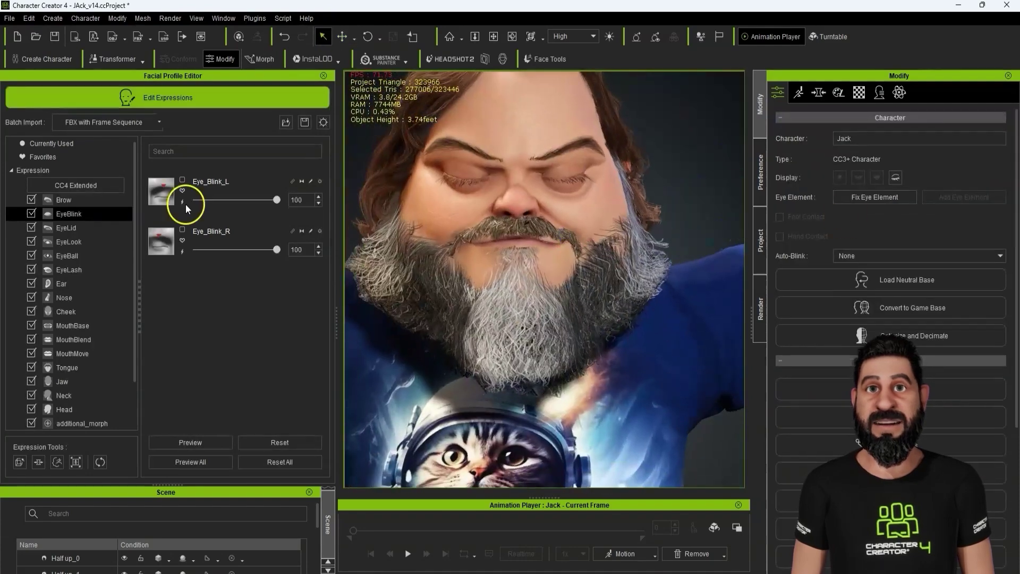
click(182, 202)
click(563, 304)
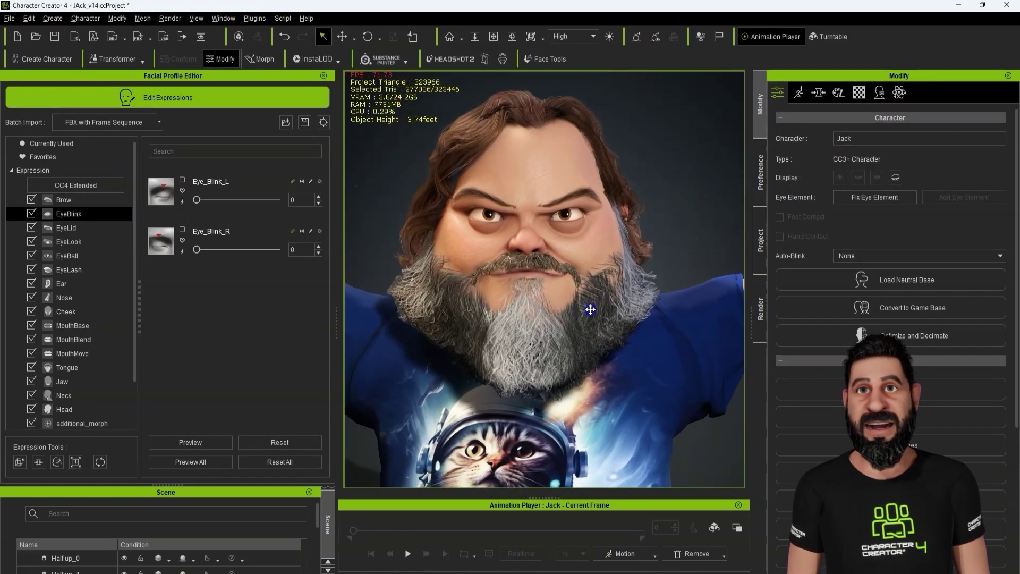
Step: Link and test the EyeLid expressions, trying Eye_Squint and raising Eye_Wide to 56, and return the sliders to 0
middle_drag(556, 268, 567, 285)
click(103, 229)
click(294, 182)
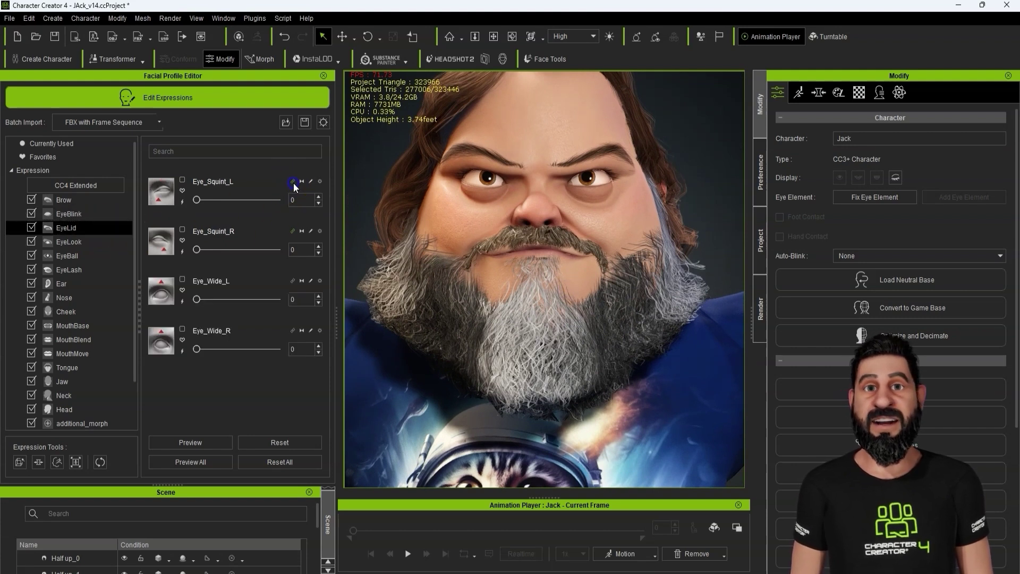
drag(199, 198, 142, 195)
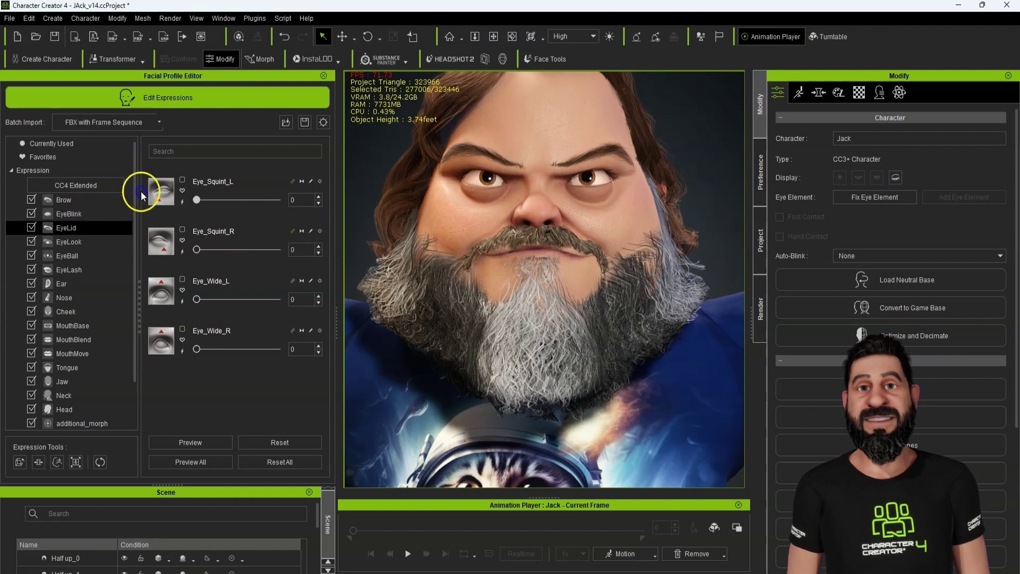
click(292, 281)
drag(196, 299, 243, 300)
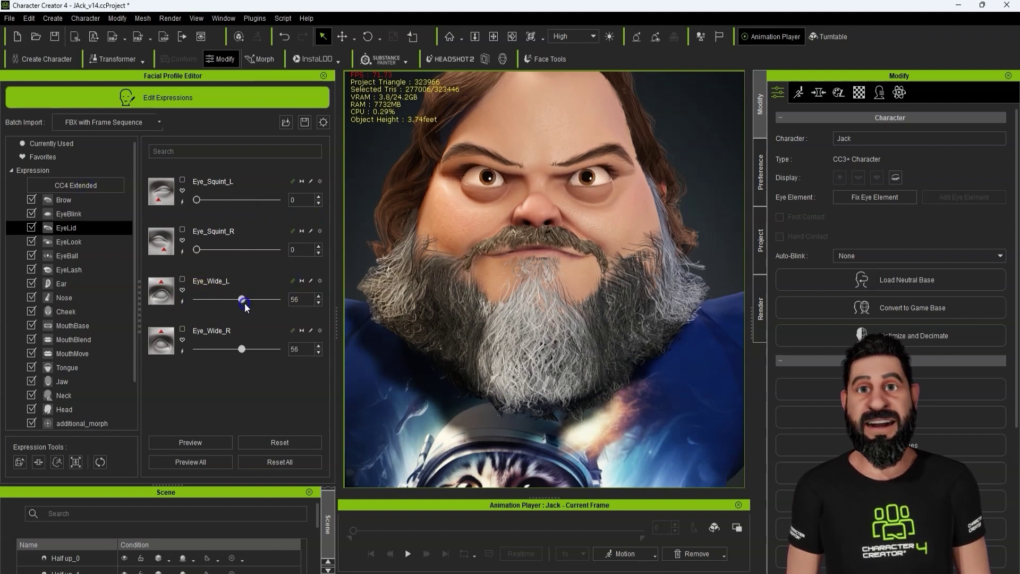
drag(310, 310, 120, 328)
Step: Test the Nose expression sliders one after another on the character, including Nose_Tip_R at 50
click(96, 241)
click(80, 298)
mouse_move(197, 200)
mouse_down()
mouse_move(269, 206)
mouse_move(181, 207)
mouse_up()
scroll(213, 298, down, 1)
drag(197, 342, 175, 346)
scroll(212, 345, down, 3)
drag(196, 374, 234, 378)
drag(327, 299, 326, 341)
mouse_move(196, 360)
mouse_down()
mouse_move(299, 370)
mouse_move(180, 367)
mouse_up()
drag(326, 335, 327, 399)
drag(196, 293, 180, 299)
drag(196, 343, 234, 344)
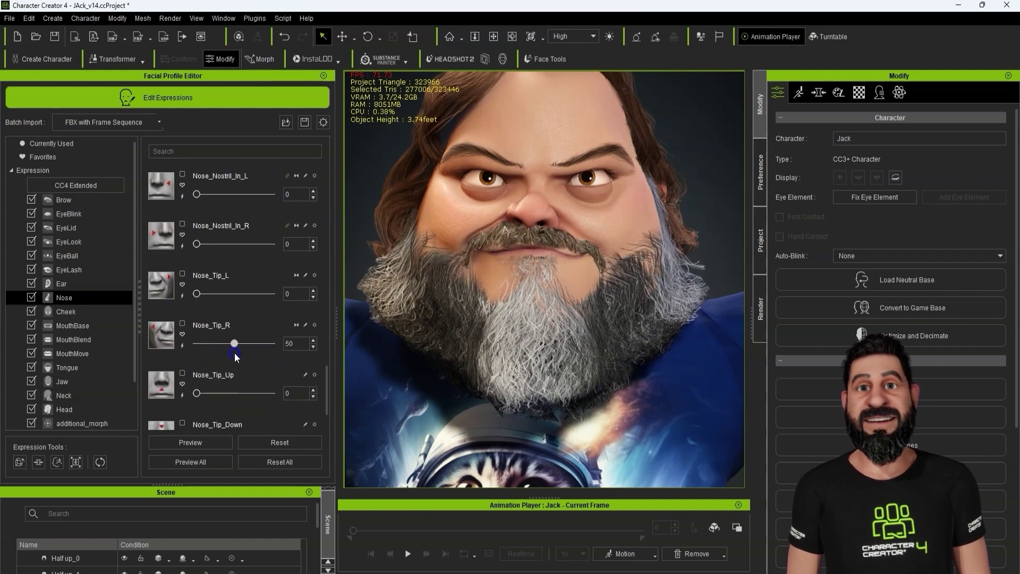
Step: Test the Cheek expressions with Cheek_Raise at 68 and Cheek_Puff at 60, and try Cheek_Suck
click(66, 311)
drag(197, 200, 251, 200)
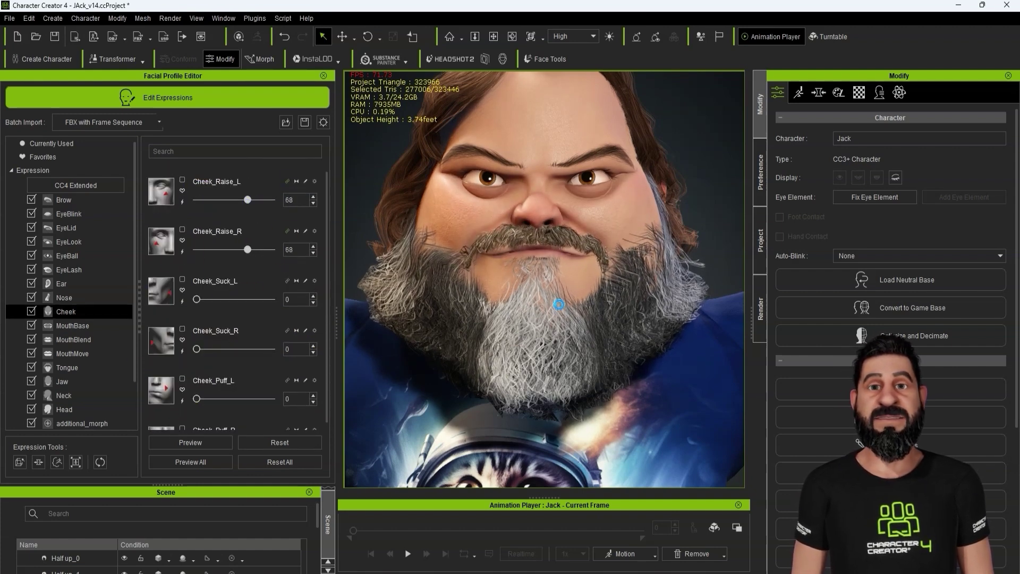
click(286, 183)
drag(197, 299, 231, 300)
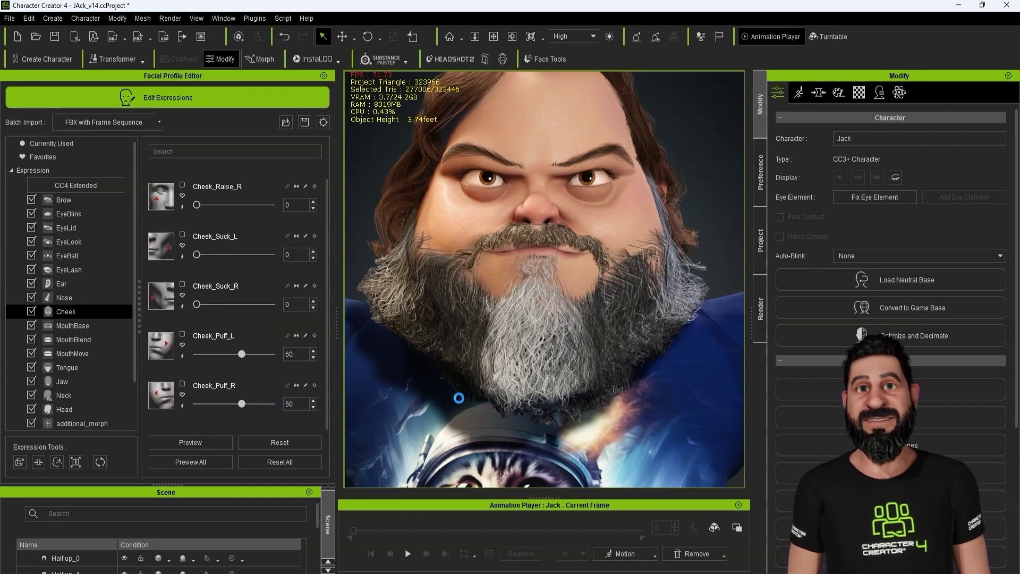
Step: Test the MouthBase expression sliders, including Mouth_Press at 34, and return them to 0
click(66, 325)
mouse_move(196, 299)
mouse_down()
mouse_move(248, 301)
mouse_move(197, 299)
mouse_up()
scroll(234, 319, down, 3)
drag(197, 359, 234, 374)
click(288, 342)
scroll(234, 330, down, 2)
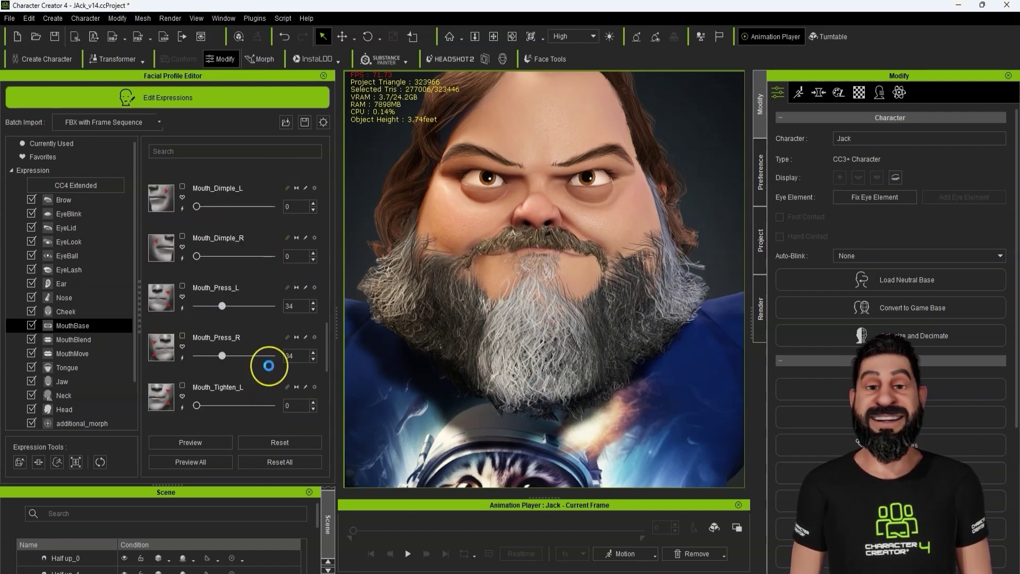
drag(271, 355, 197, 355)
scroll(234, 345, down, 2)
mouse_move(196, 294)
mouse_down()
mouse_move(248, 293)
mouse_move(197, 293)
mouse_up()
Step: Test the MouthBlend expressions, raising the linked Mouth_Funnel_Up sliders to 100, and return them to 0
scroll(234, 330, down, 2)
drag(197, 353, 223, 354)
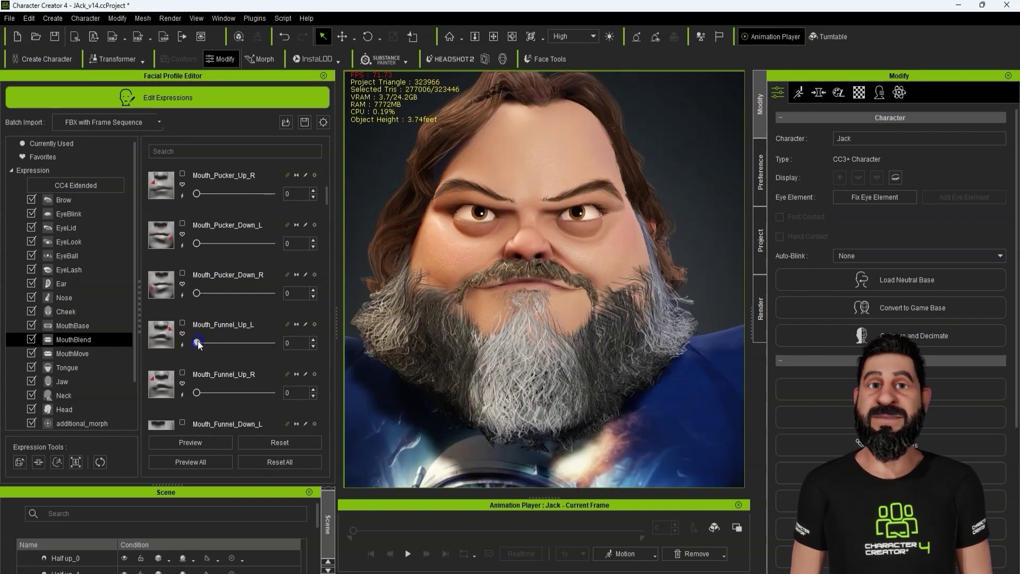
drag(197, 343, 311, 352)
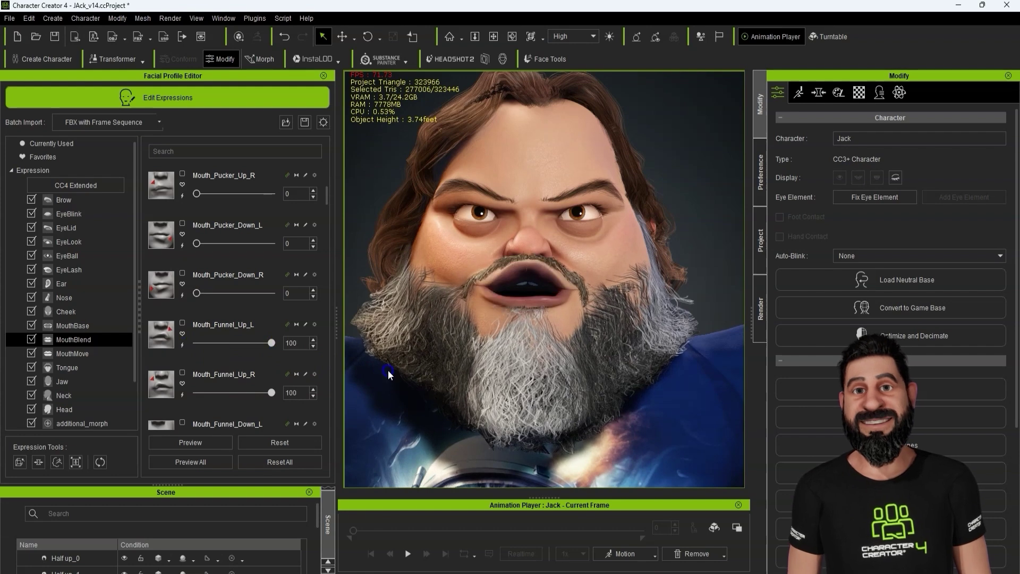
drag(296, 376, 252, 376)
Step: Set Jaw_Open to 20 and the four linked Mouth_Pucker sliders to 27
click(88, 381)
mouse_move(198, 200)
mouse_down()
mouse_move(223, 205)
mouse_move(215, 210)
mouse_up()
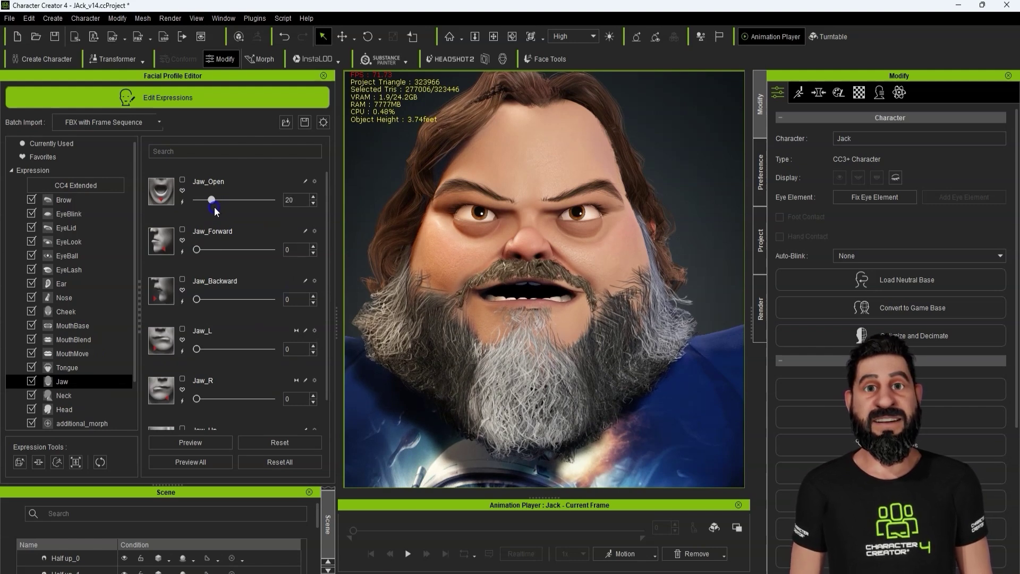
click(101, 326)
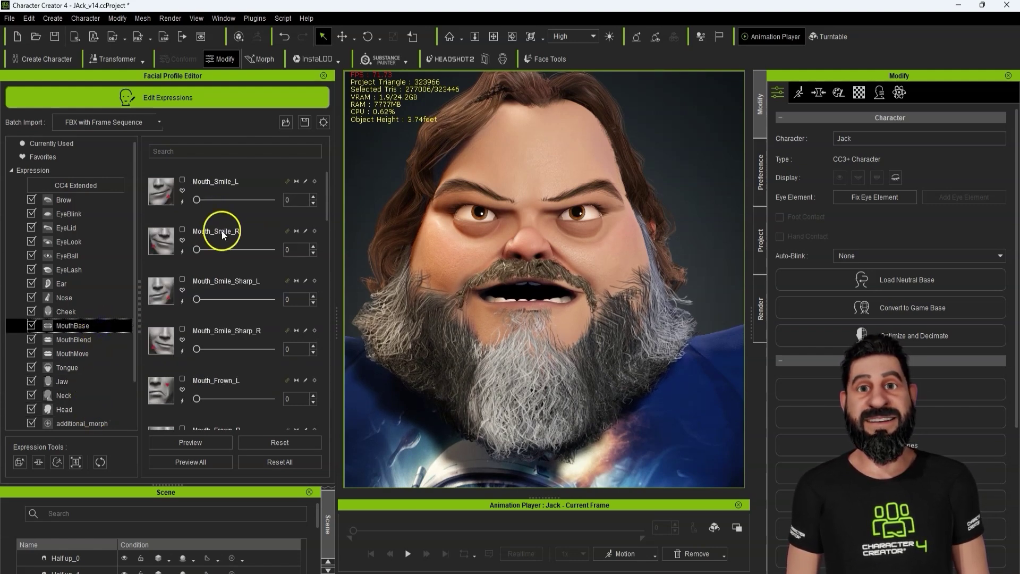
click(101, 338)
drag(196, 200, 217, 203)
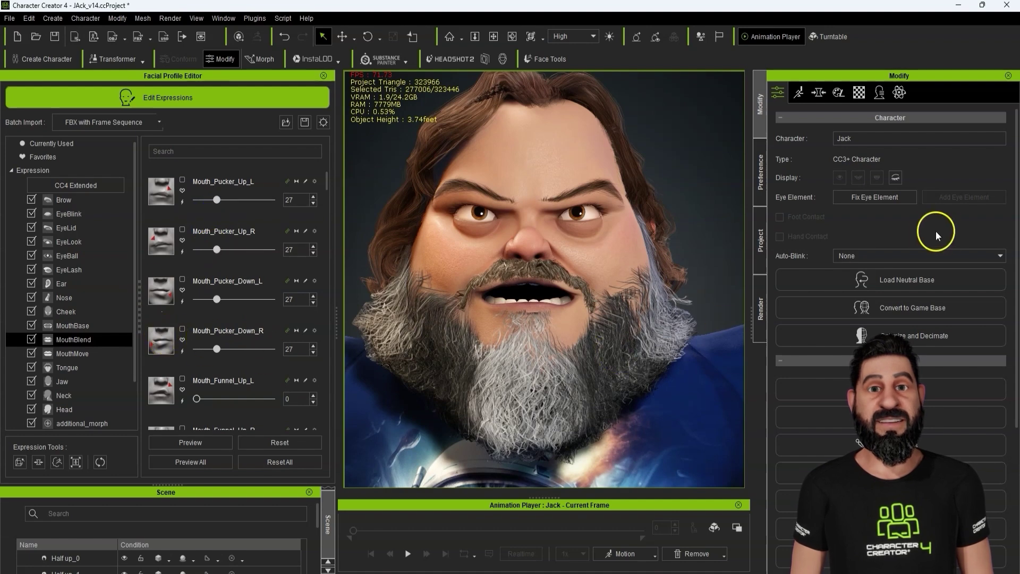
Step: Send the character with its current mouth expression to ZBrush through GoZ using the Create template
click(59, 463)
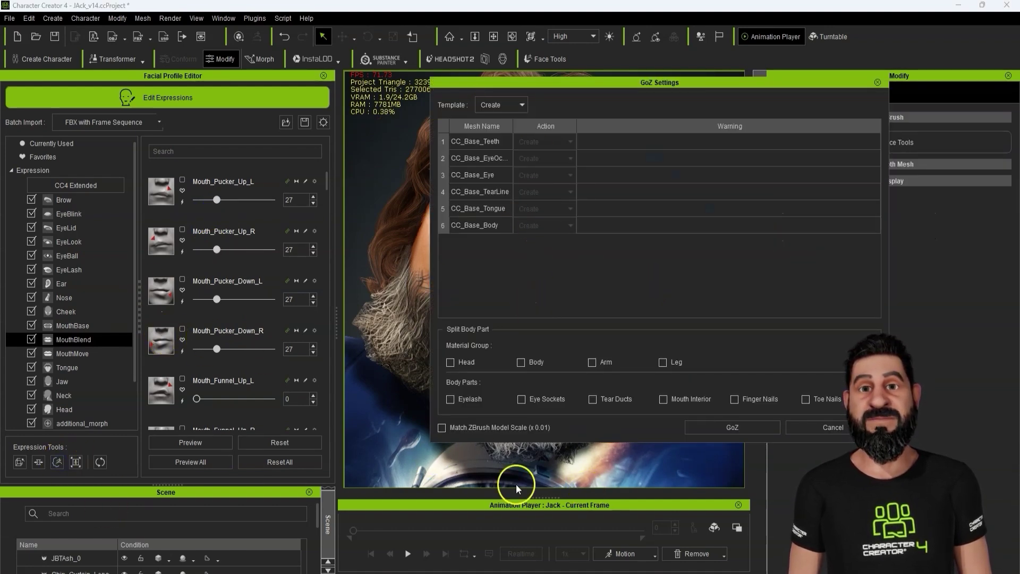
click(736, 431)
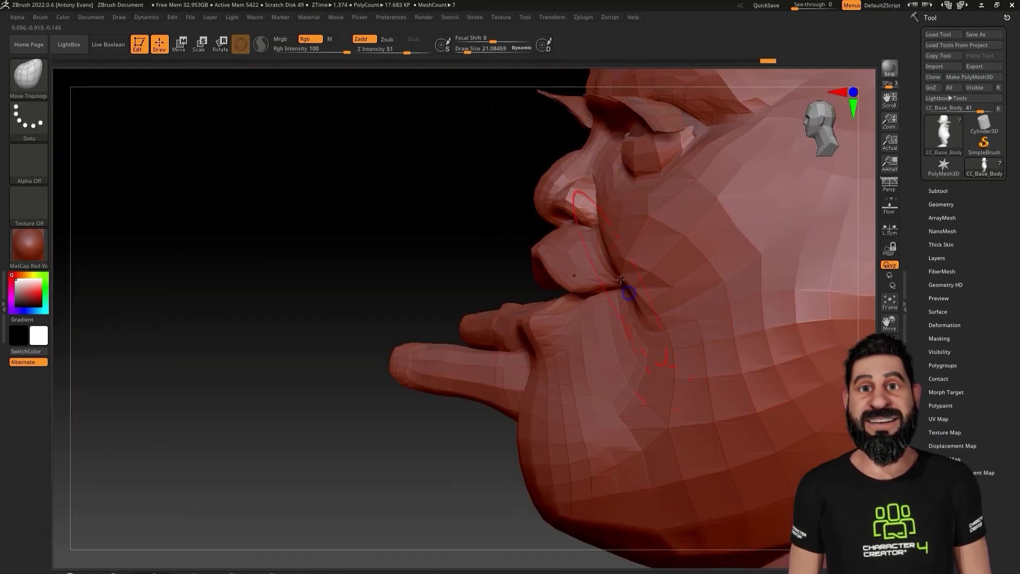
Step: Reshape the protruding puckered lips in ZBrush with the Move Topological brush
click(464, 48)
drag(478, 340, 459, 336)
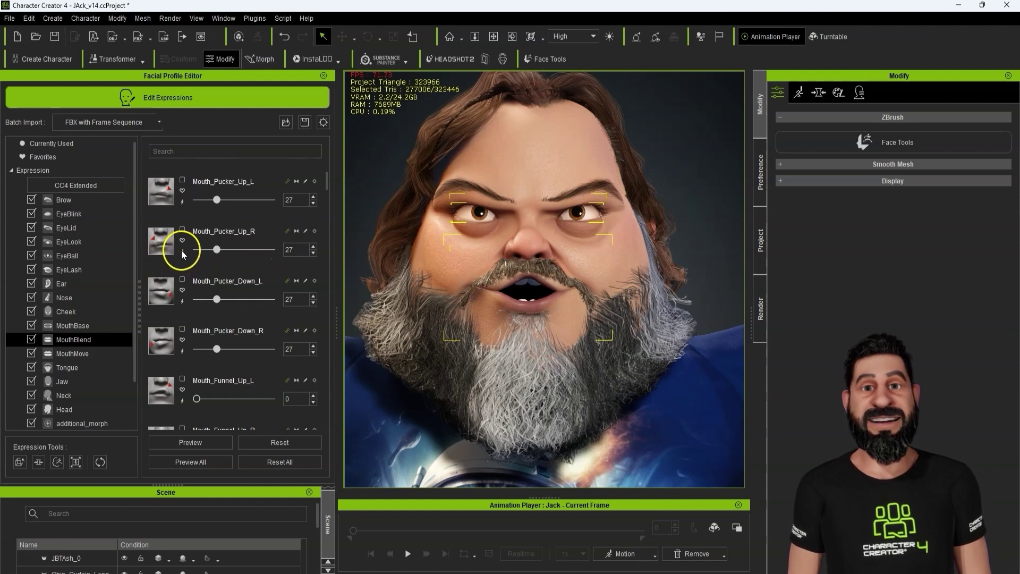
Step: Switch to Character Creator 4 and apply the resculpted morph as Split Part to all four Mouth_Pucker sliders
scroll(181, 404, down, 1)
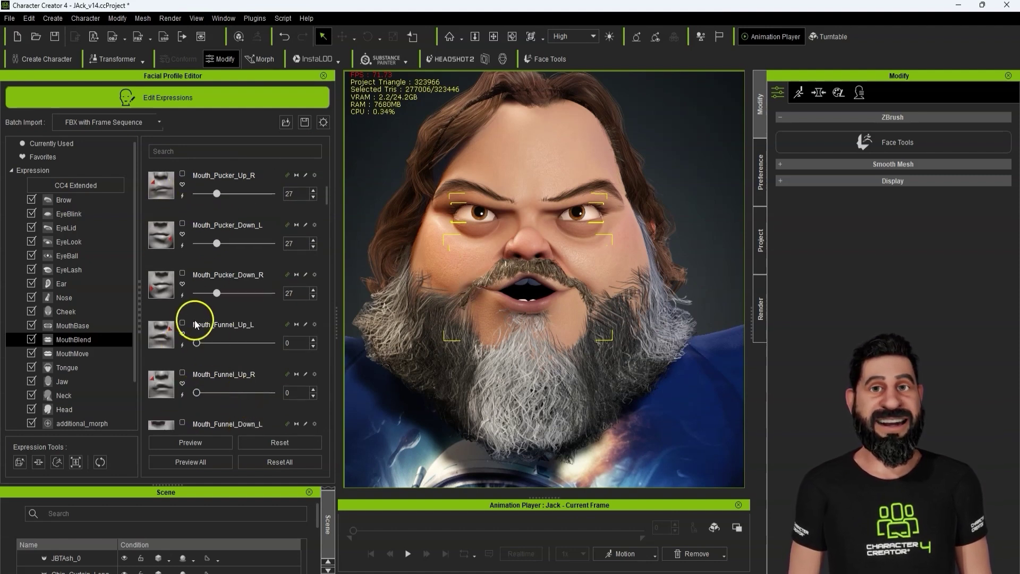
click(181, 296)
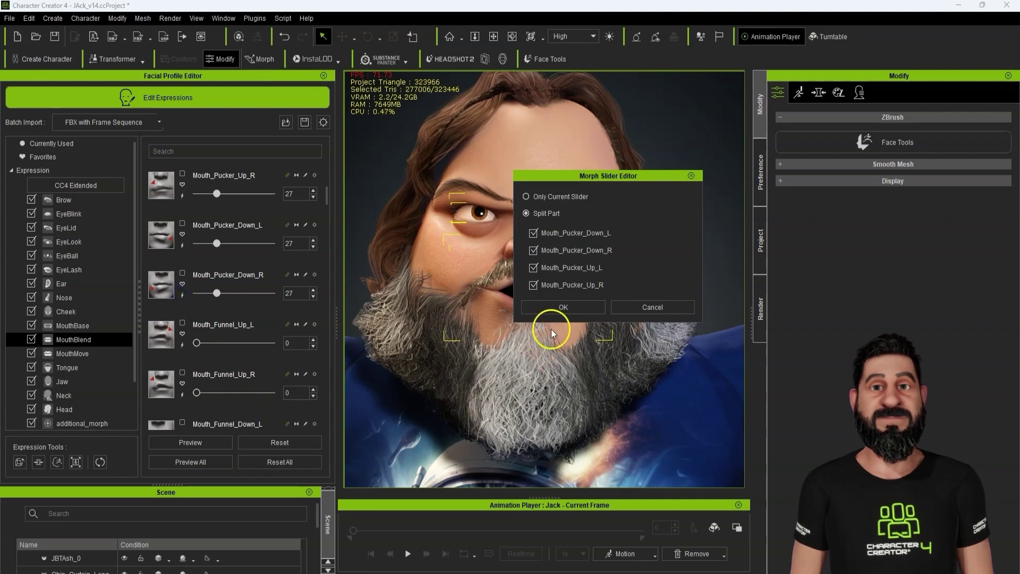
click(564, 307)
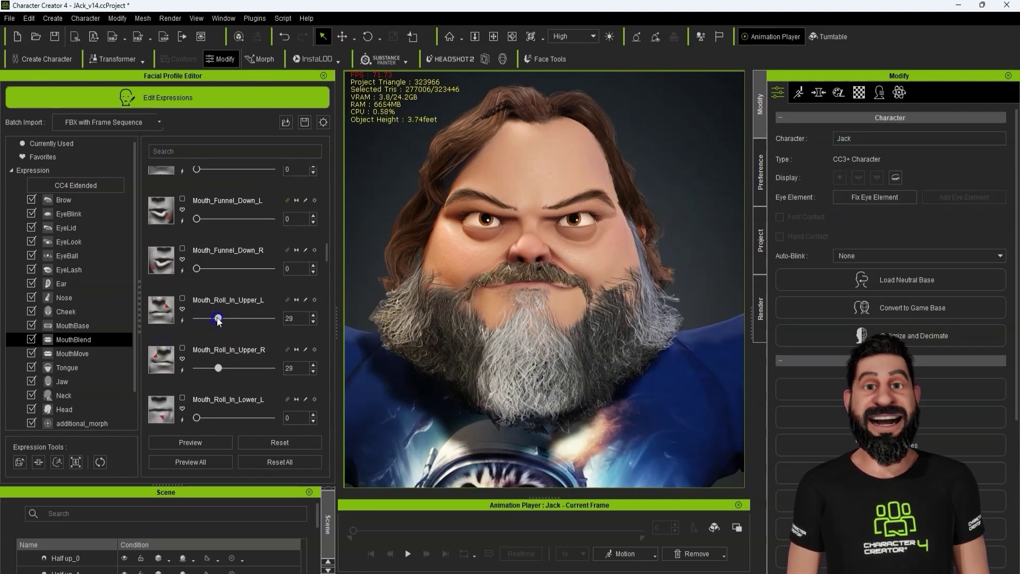
Step: Test the Mouth_Roll_In sliders, with the upper pair at 27, and apply the resculpted morph as Split Part to all four Mouth_Roll_Out sliders
drag(218, 319, 216, 318)
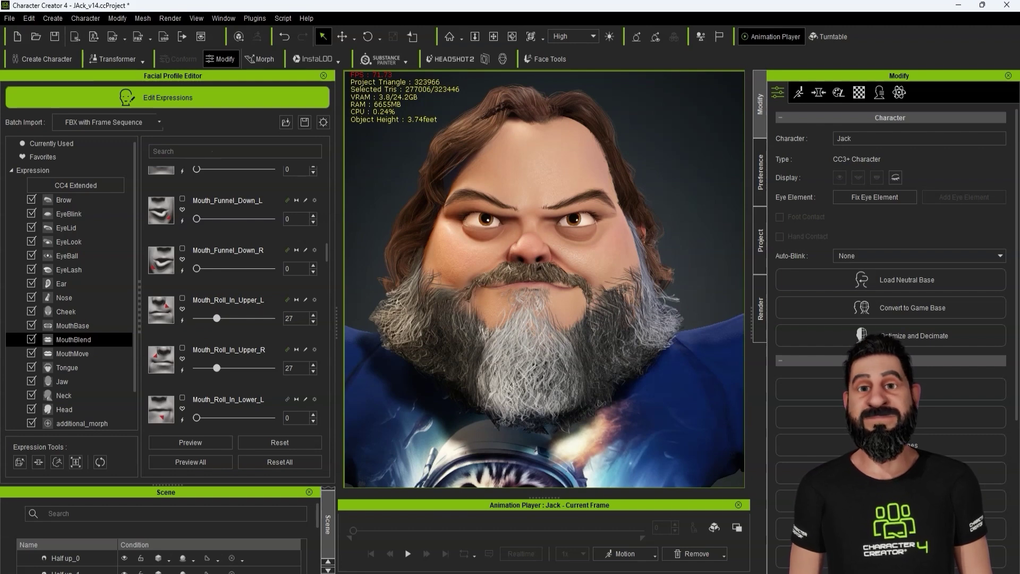
scroll(270, 340, down, 1)
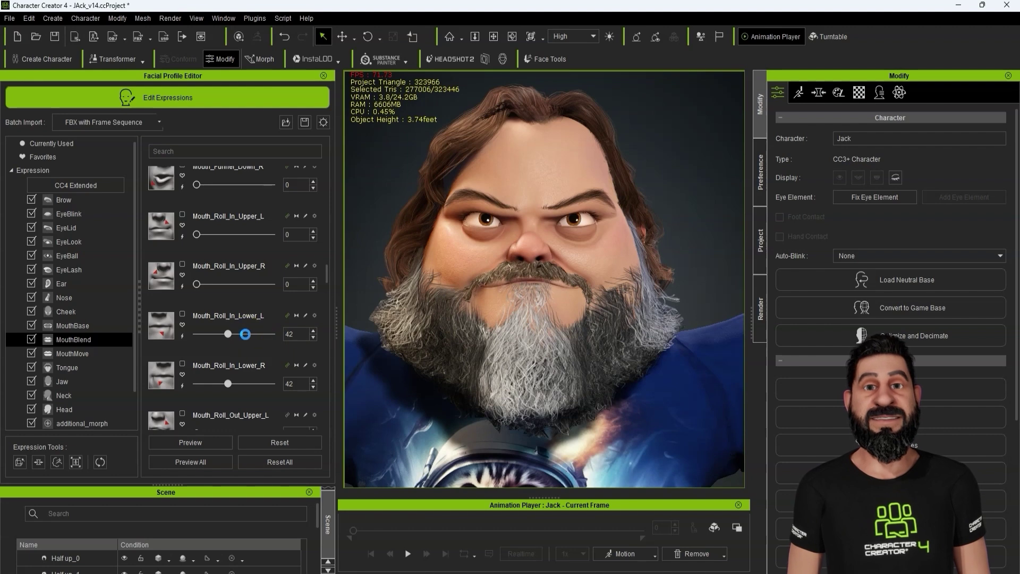
drag(245, 334, 257, 347)
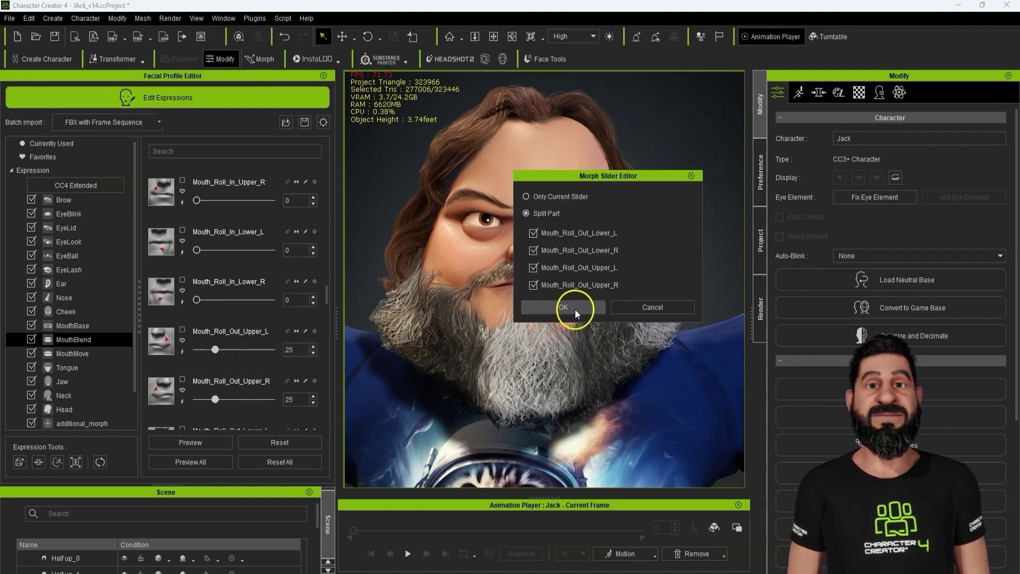
click(575, 312)
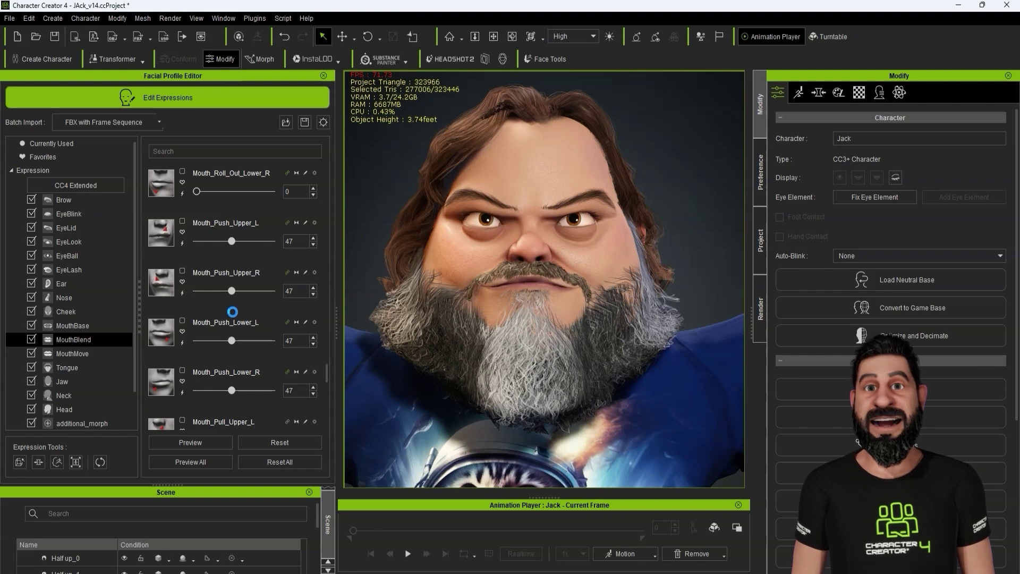
Step: Test the MouthMove expressions, including Mouth_R at 100 and the Mouth_Up_Upper pair at 35, followed by the Jaw expressions
scroll(252, 335, down, 2)
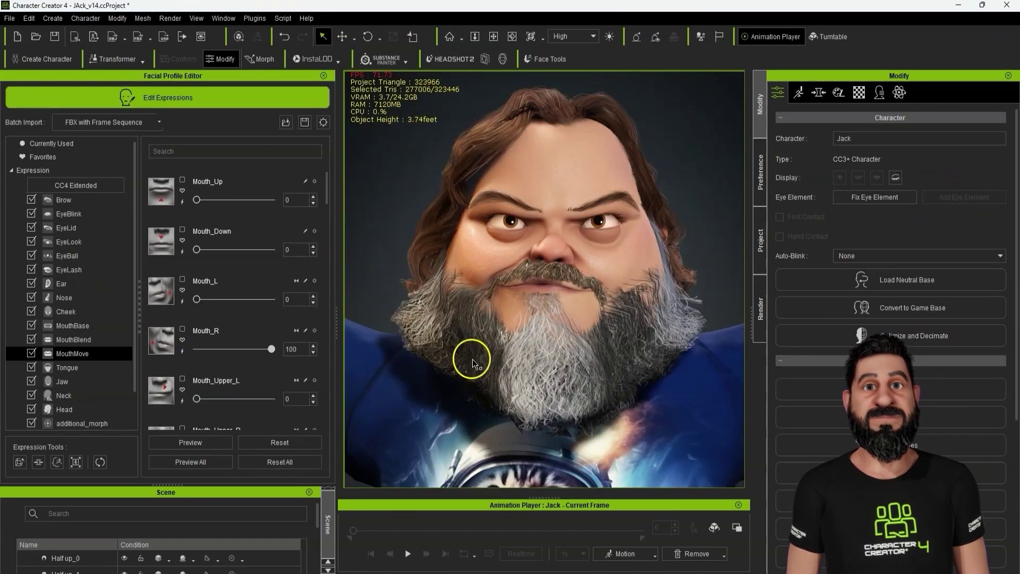
scroll(239, 343, down, 1)
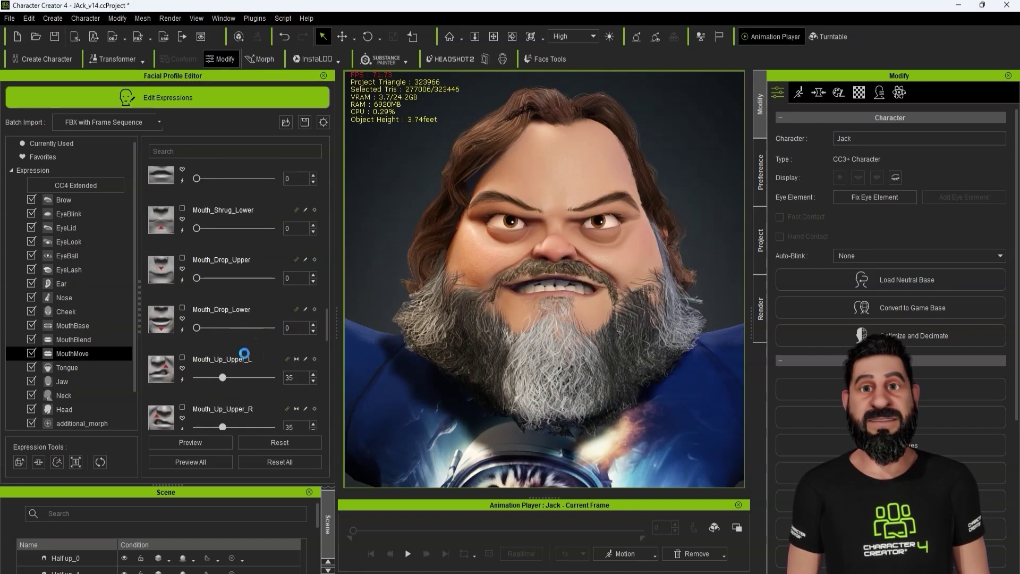
click(62, 382)
drag(196, 299, 227, 299)
scroll(196, 355, down, 2)
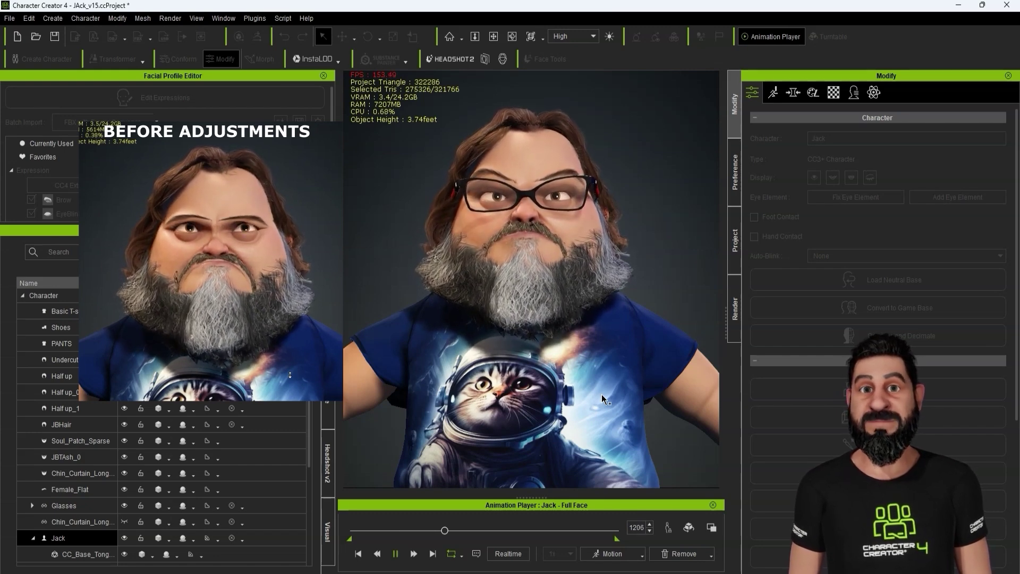
Step: Examine the character's face and full body from several angles and distances while the Full Face animation plays
scroll(602, 394, down, 3)
alt+right_drag(611, 388, 515, 383)
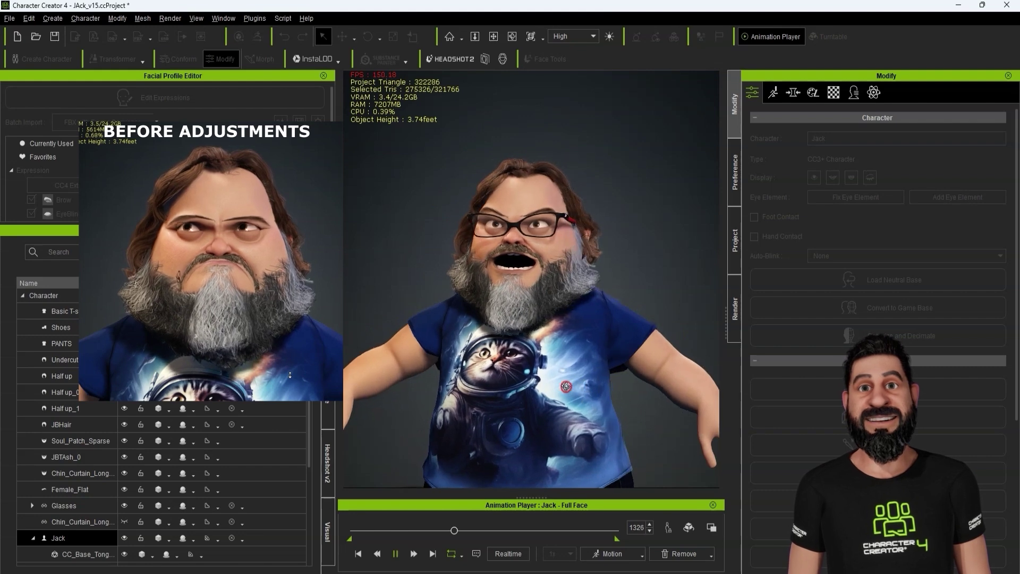
drag(514, 383, 645, 391)
right_drag(645, 392, 611, 381)
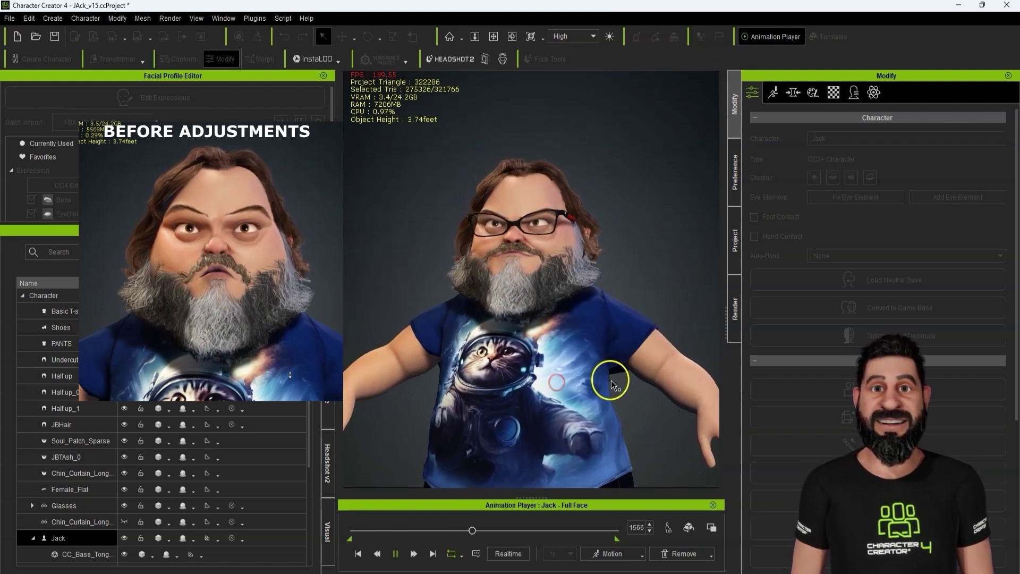
scroll(556, 369, down, 2)
scroll(557, 369, down, 4)
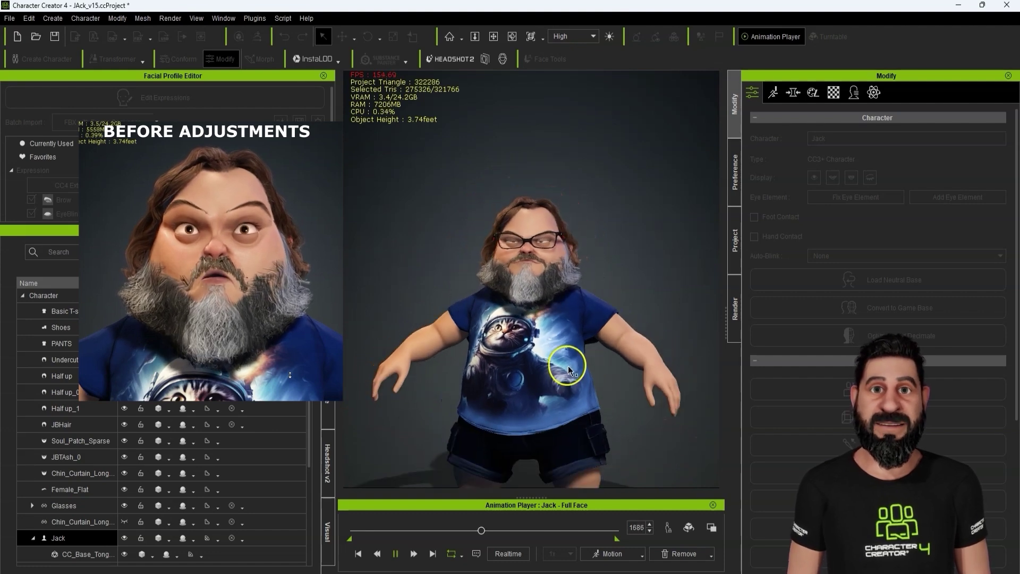
alt+middle_drag(566, 366, 567, 311)
drag(568, 311, 665, 325)
scroll(610, 326, up, 5)
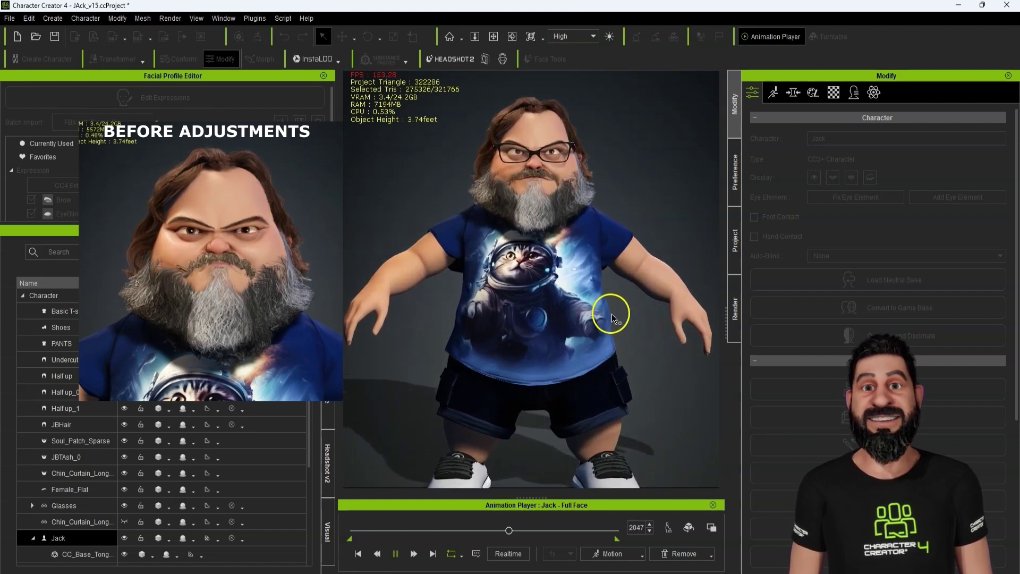
middle_drag(621, 364, 621, 376)
scroll(619, 377, up, 1)
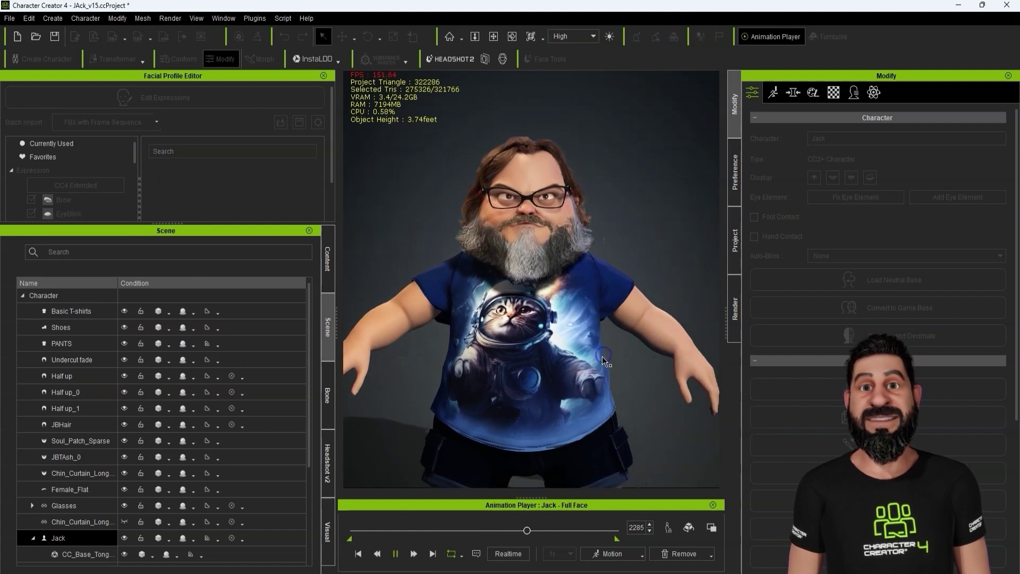
right_drag(609, 364, 582, 367)
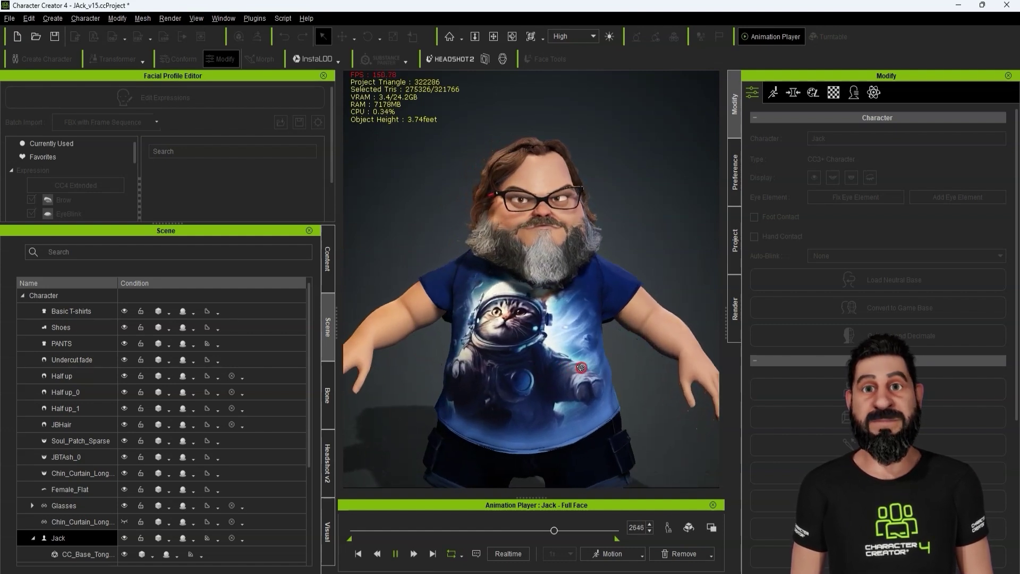